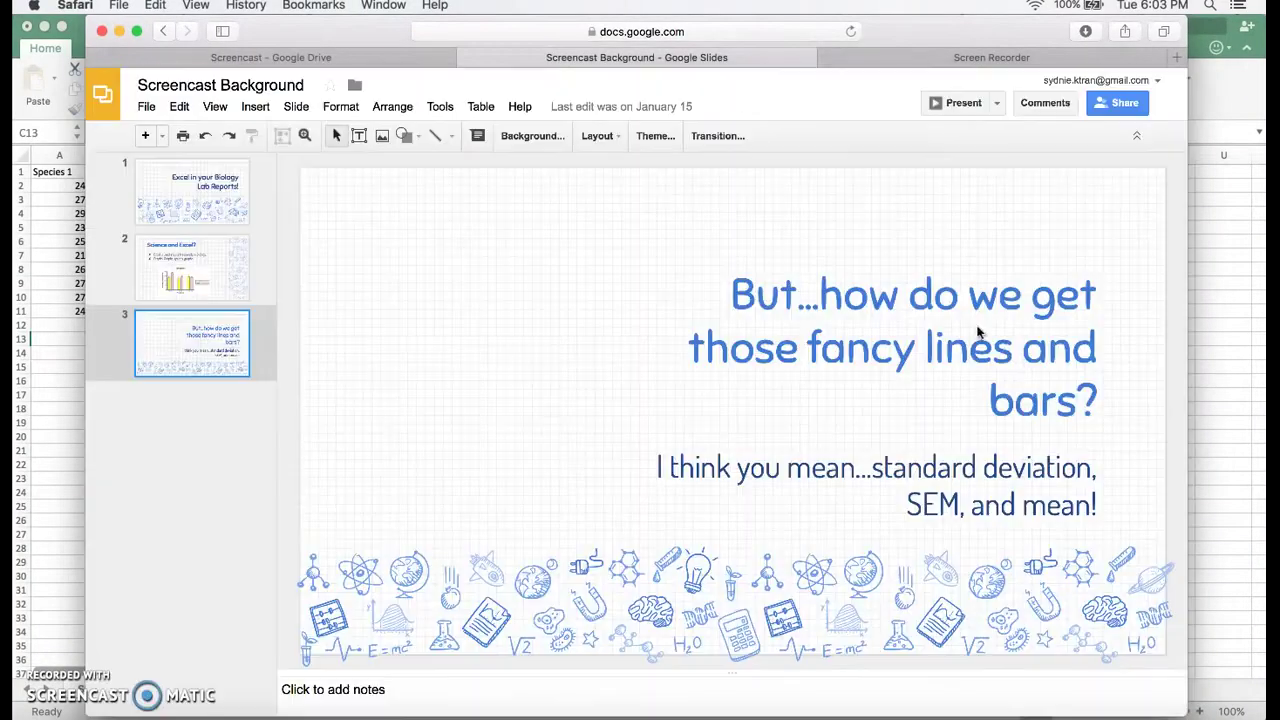
- Switch to the Excel workbook and enter the label "Mean" in cell C12, beside the row below the species data
left_click(1033, 712)
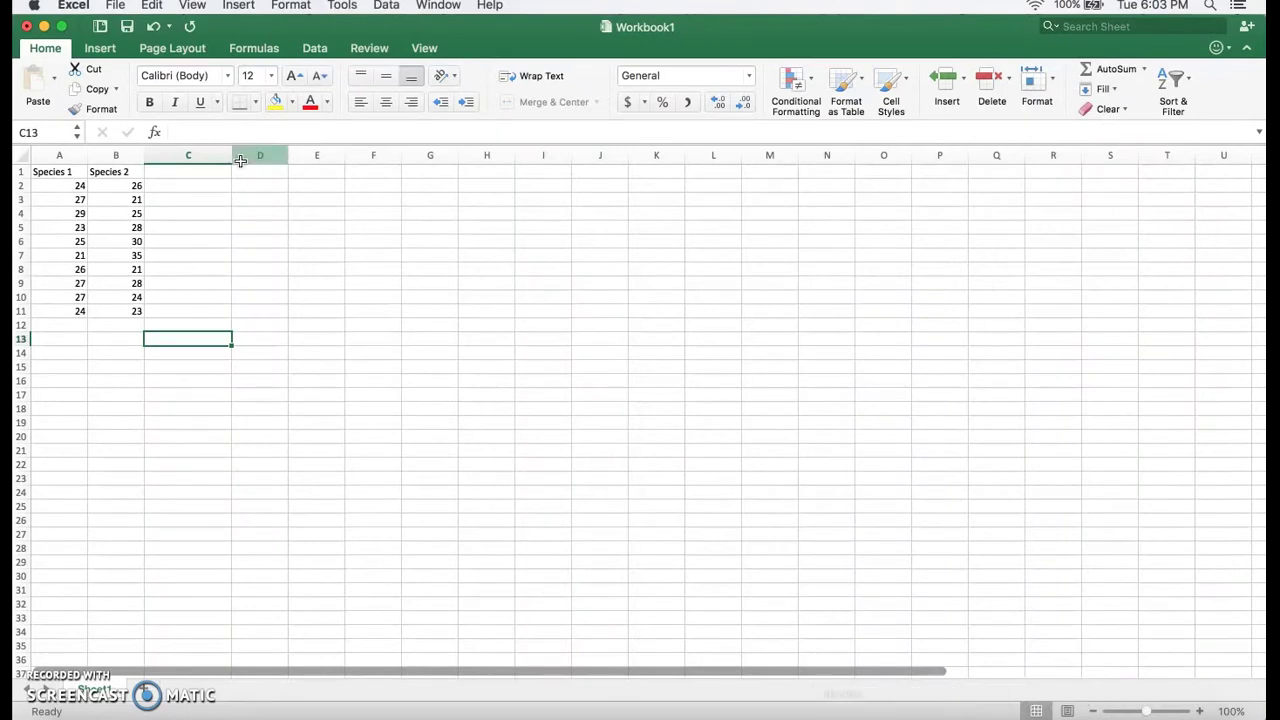
left_click(198, 212)
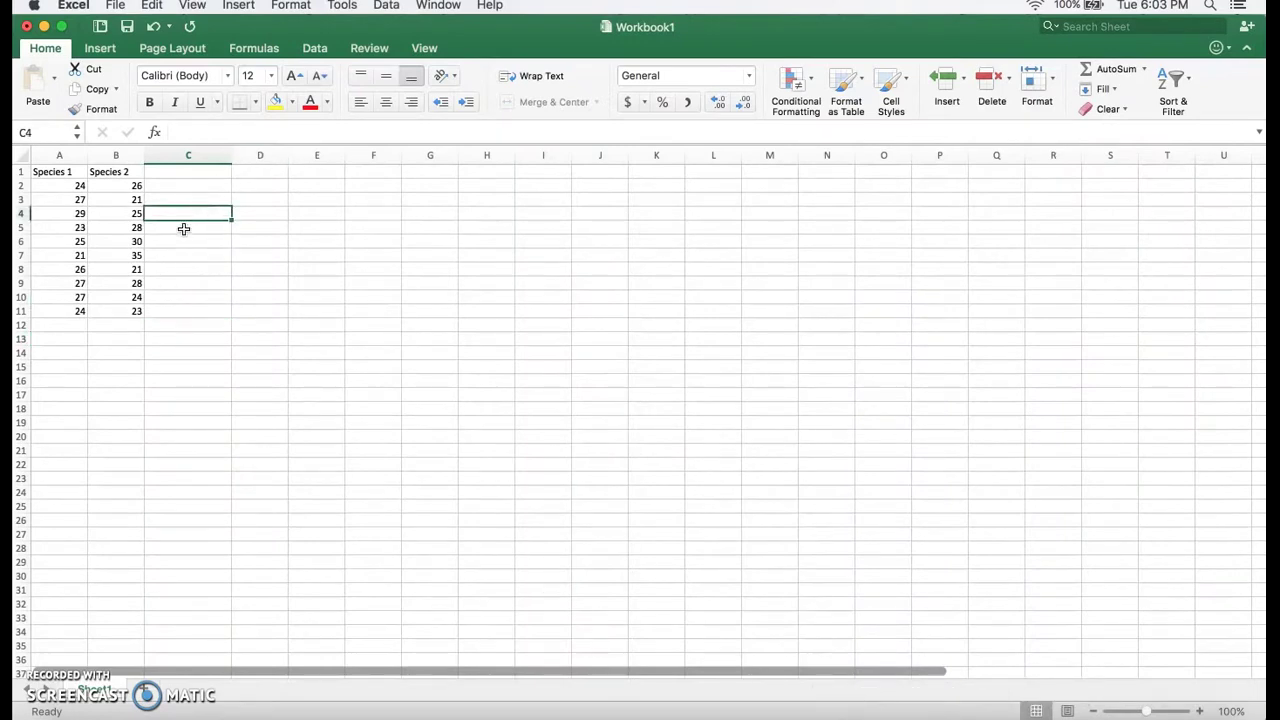
left_click(184, 229)
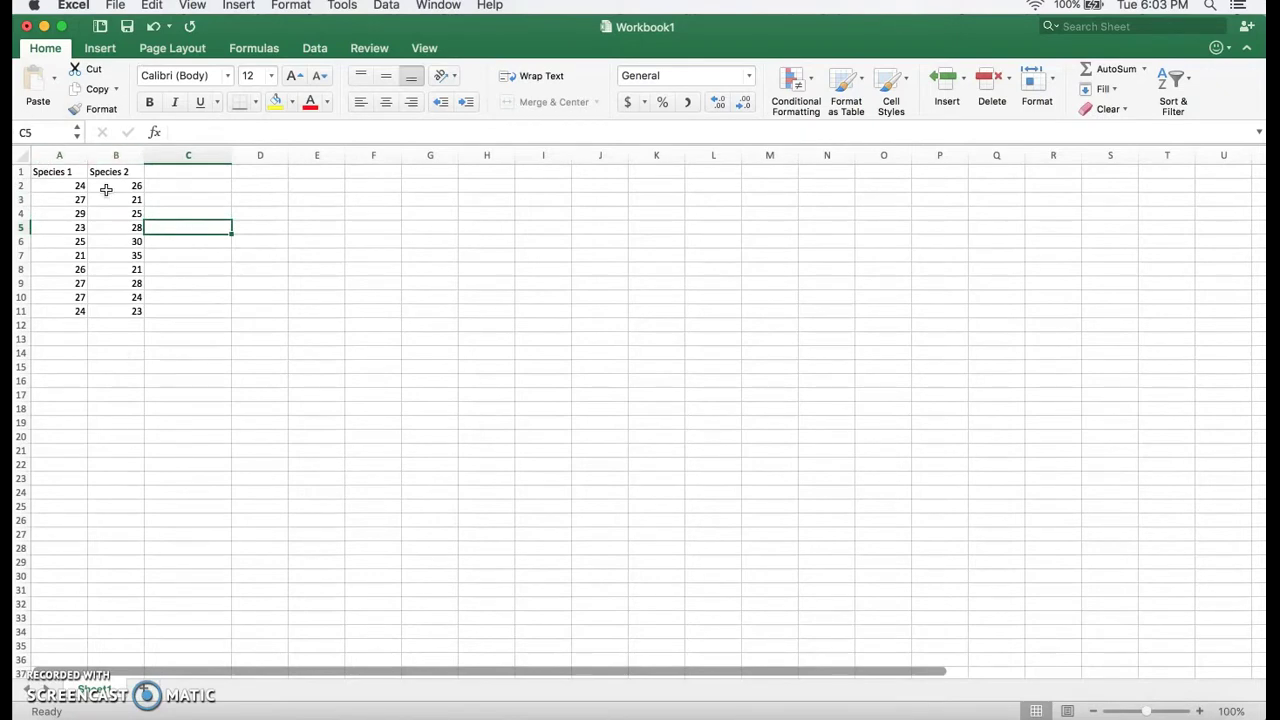
key("super+b")
left_click(183, 321)
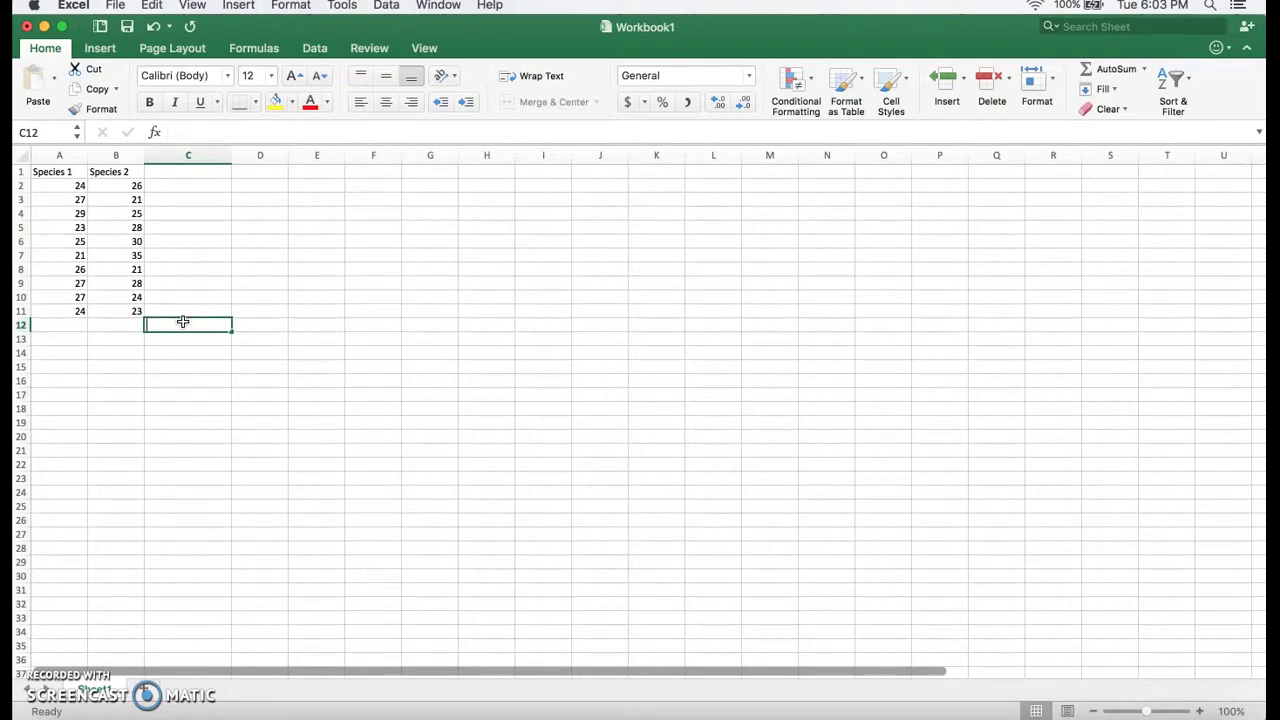
type("Mean")
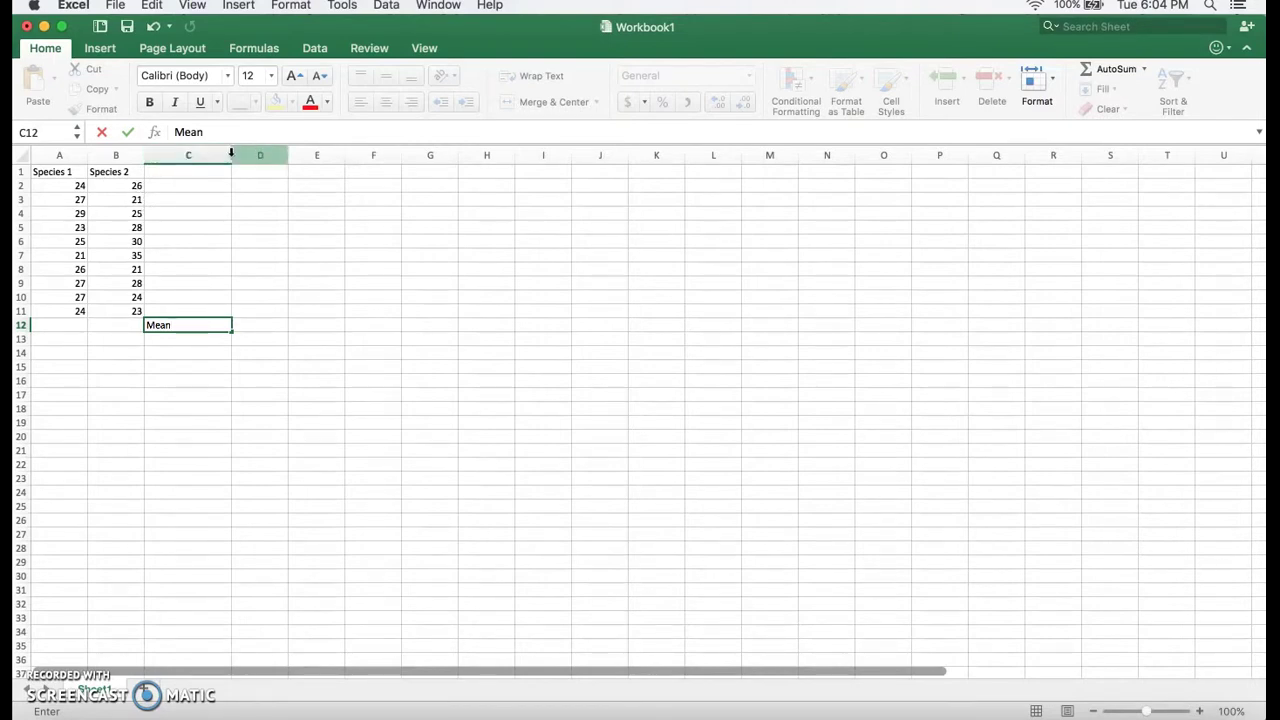
left_click_drag(231, 153, 232, 154)
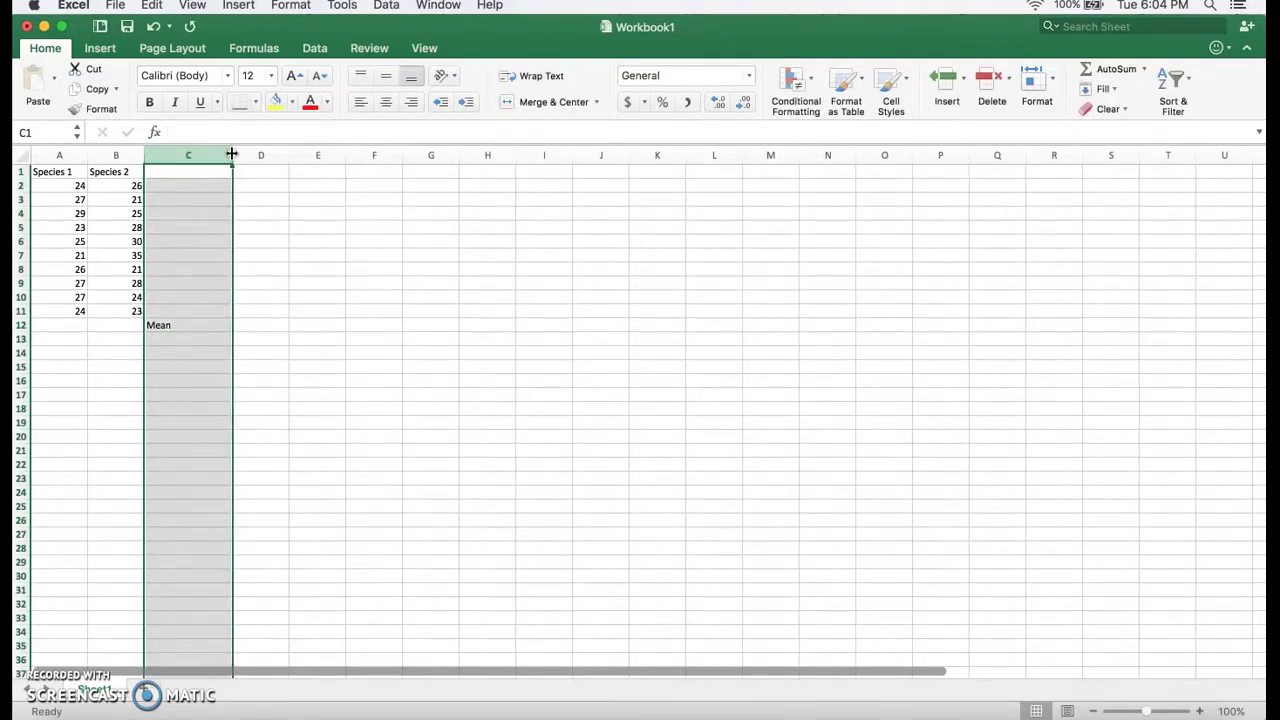
left_click(194, 213)
left_click(208, 312)
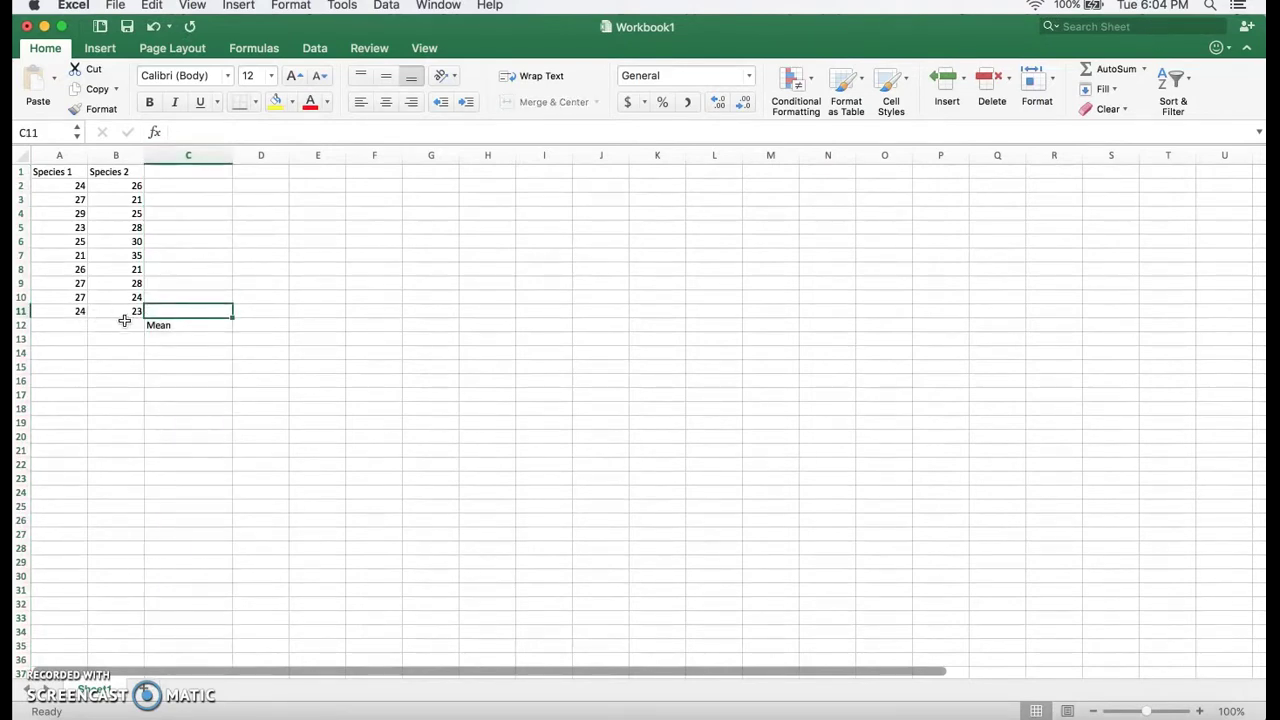
left_click(180, 330)
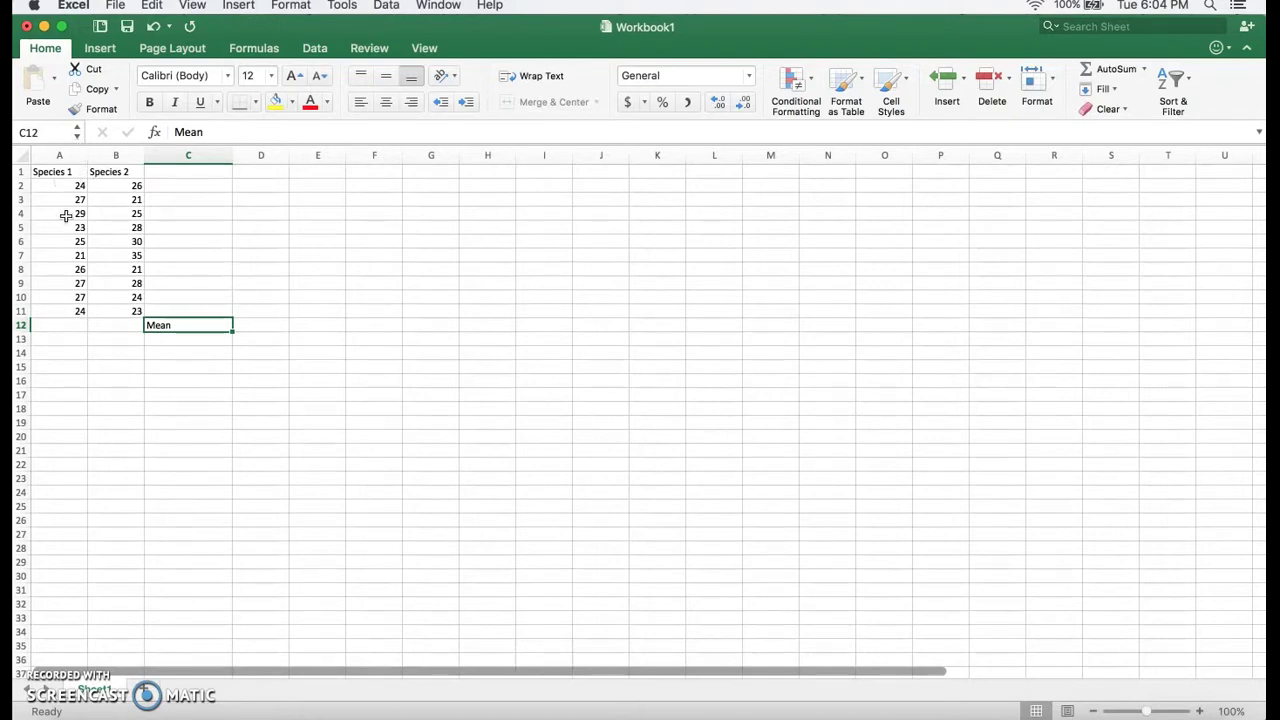
left_click(58, 324)
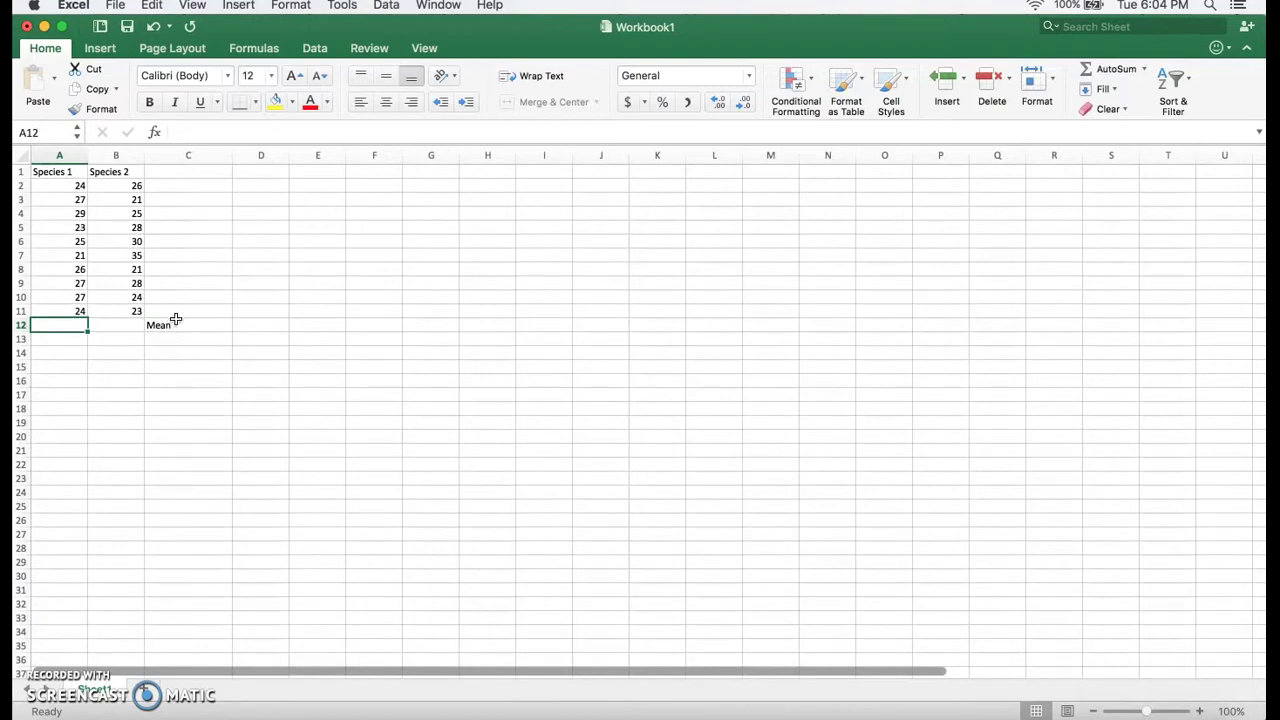
left_click(197, 324)
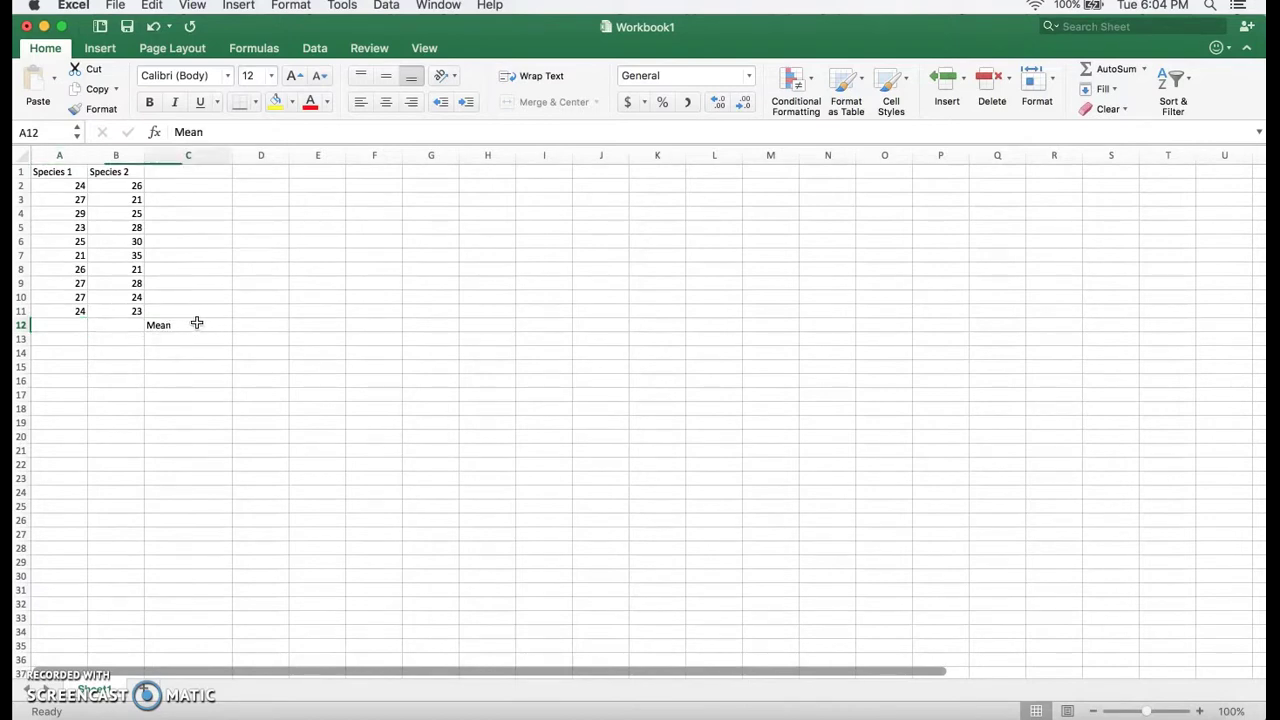
left_click(43, 322)
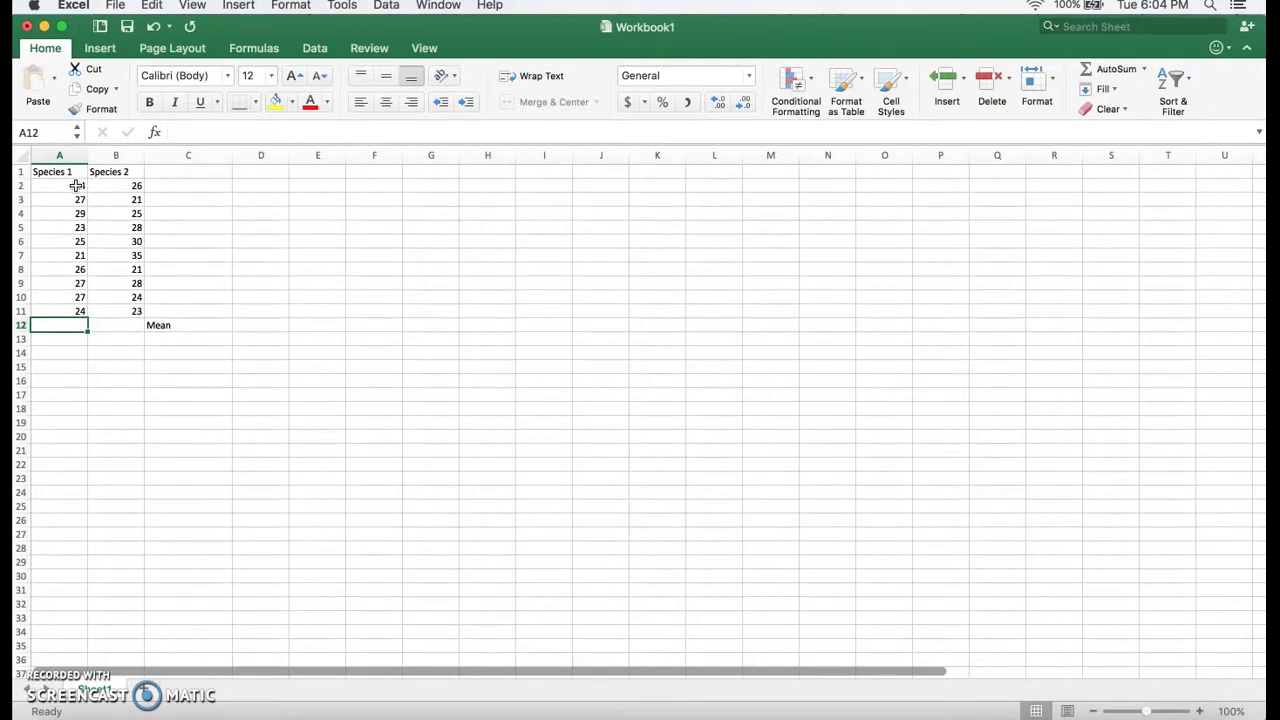
left_click(44, 186)
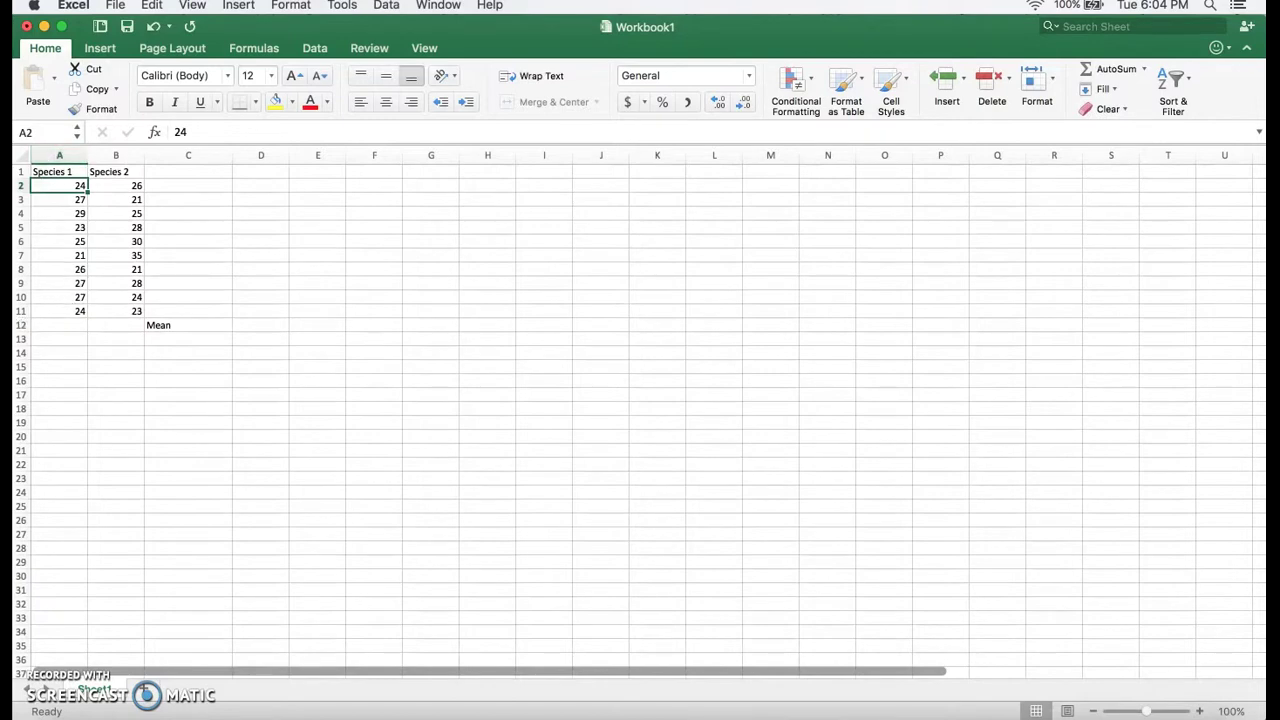
left_click(46, 310)
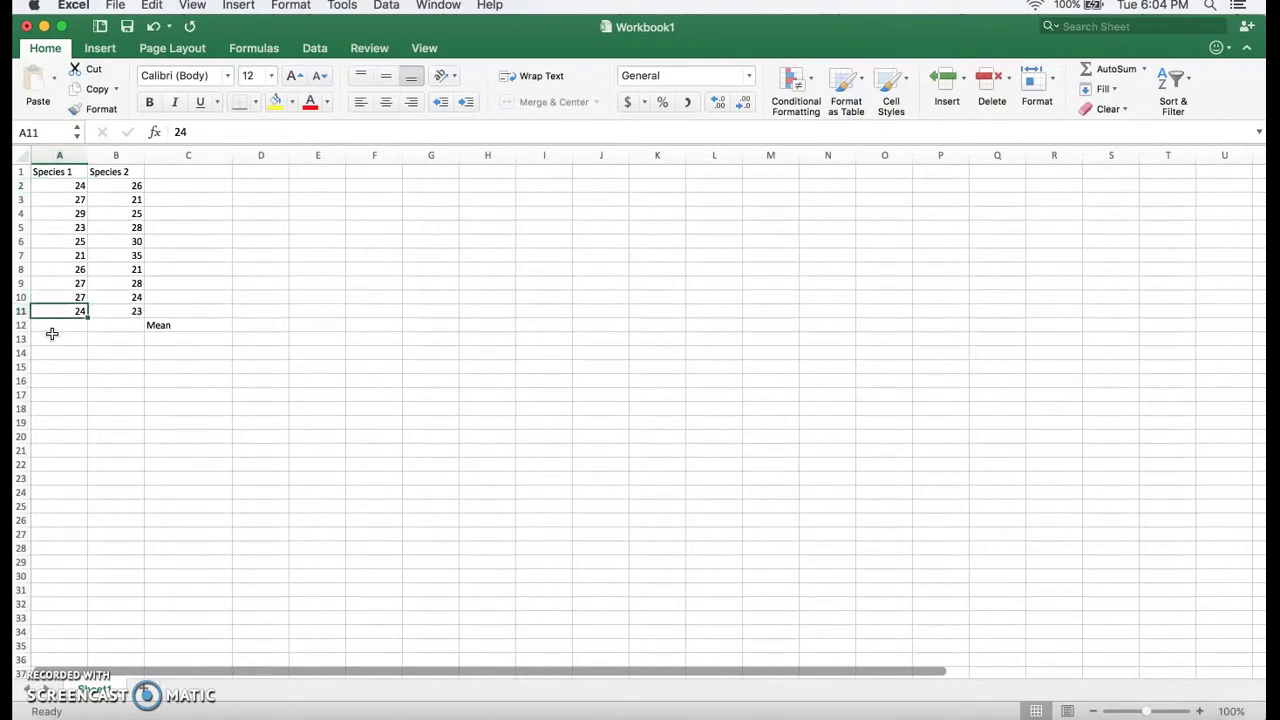
- Calculate the Species 1 mean in cell A12 with the formula =AVERAGE(A2:A11)
left_click(54, 330)
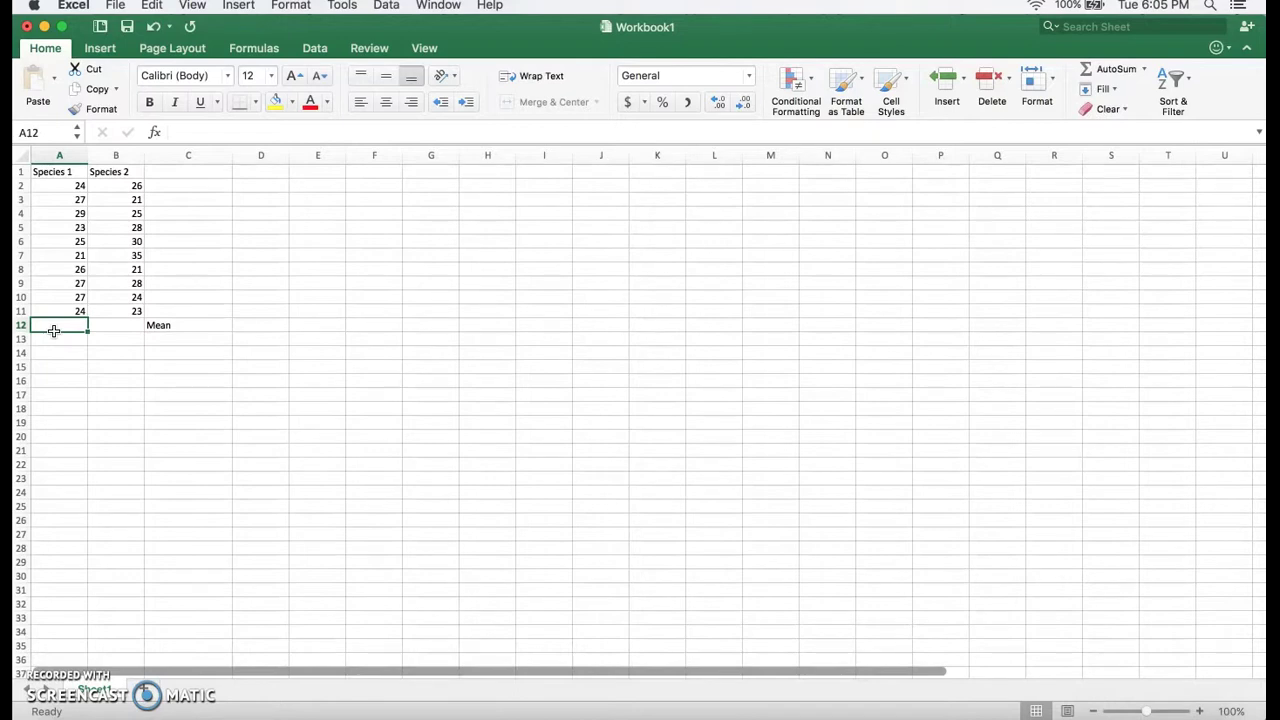
type("=")
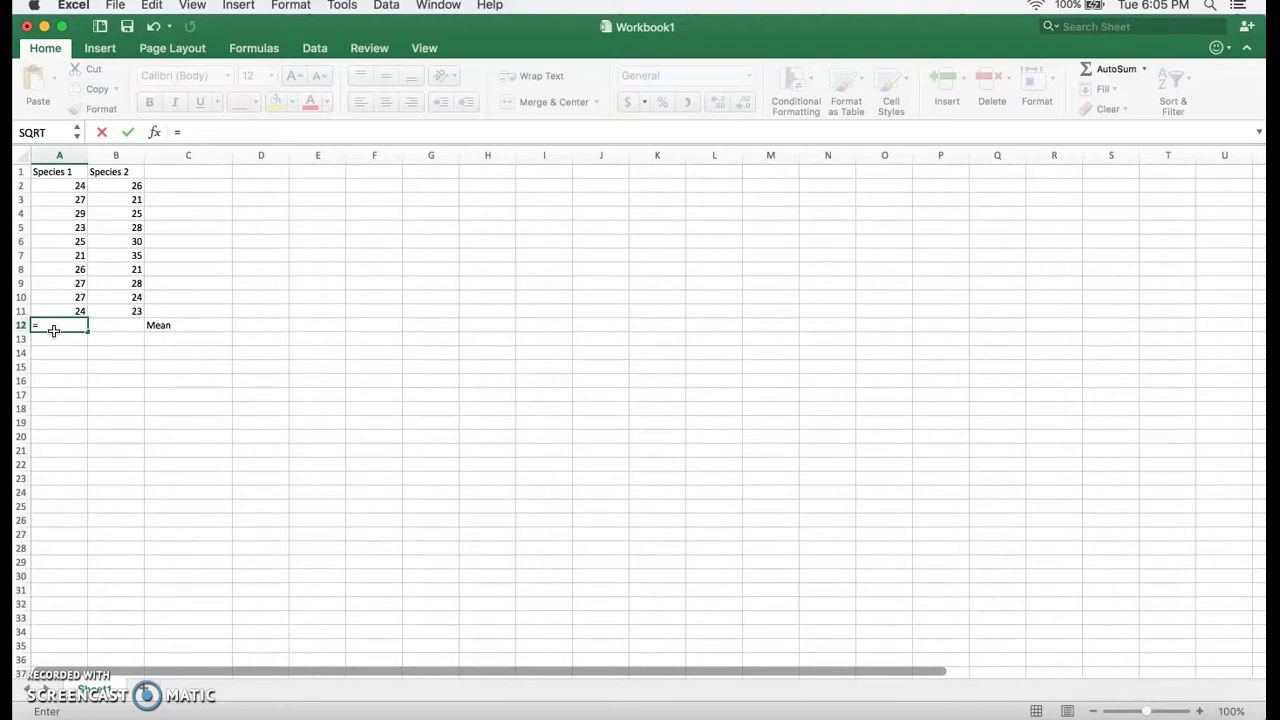
type("AVERAGE")
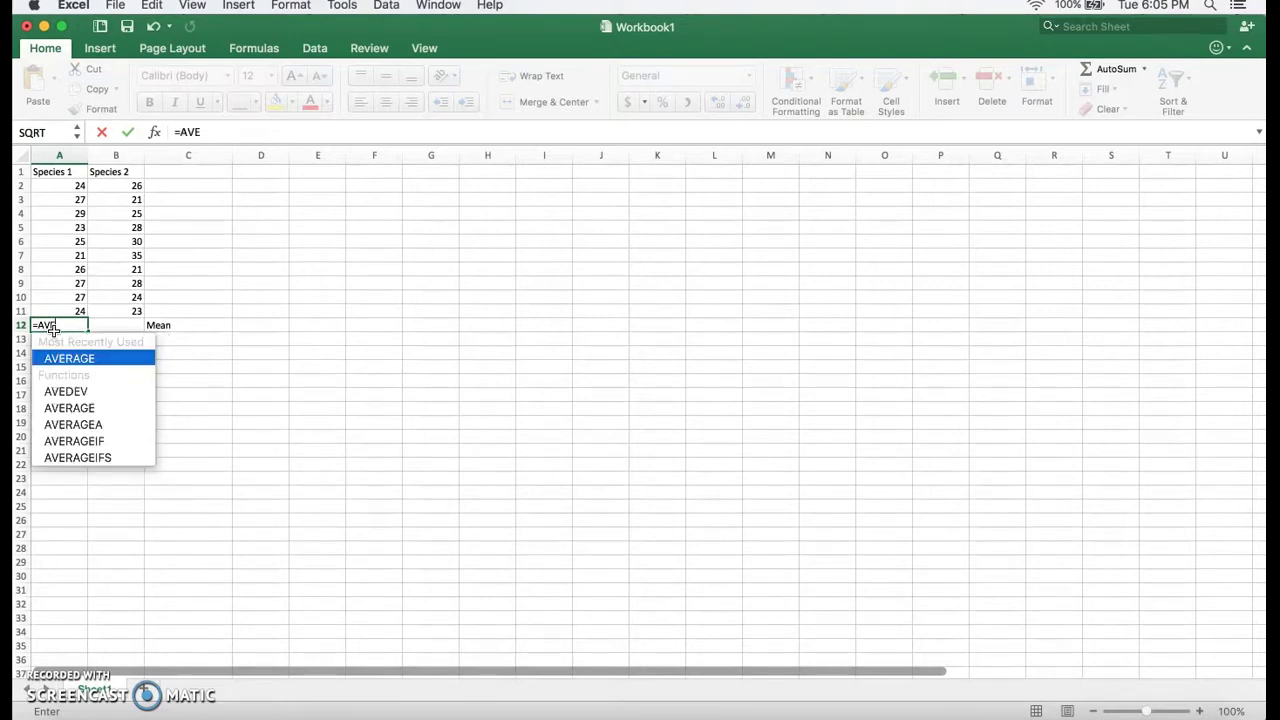
double_click(86, 358)
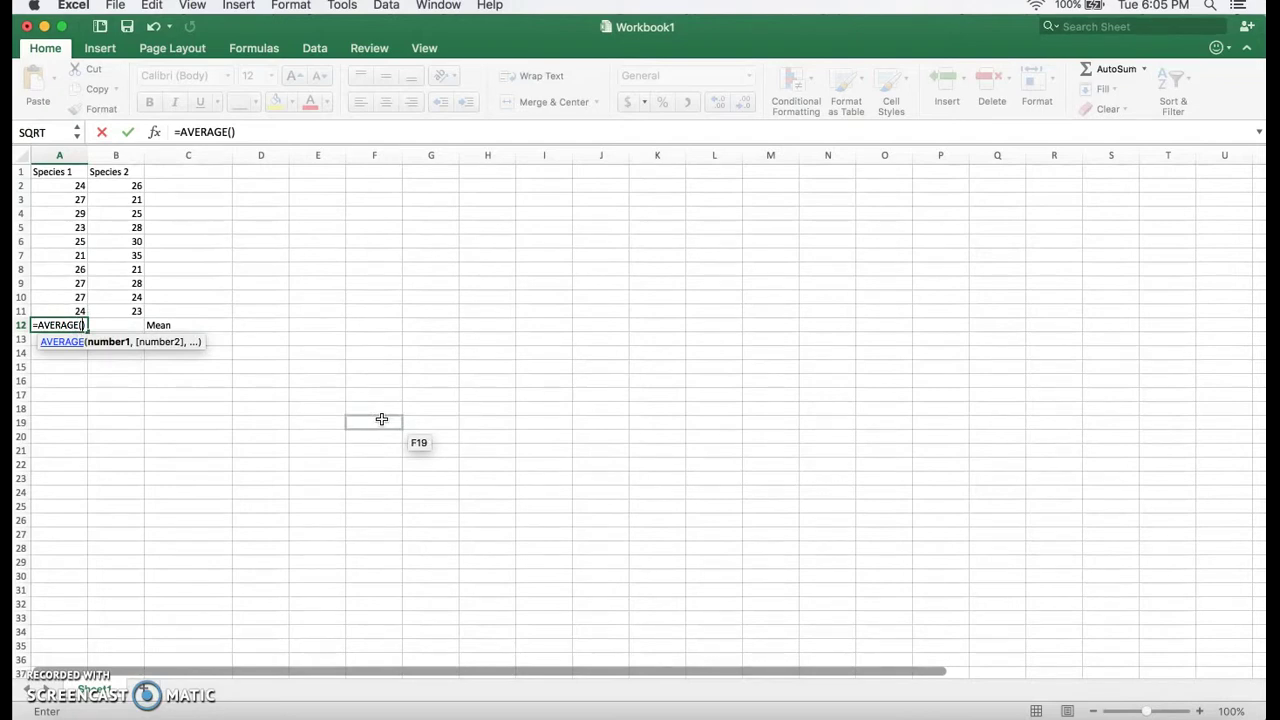
type("A2")
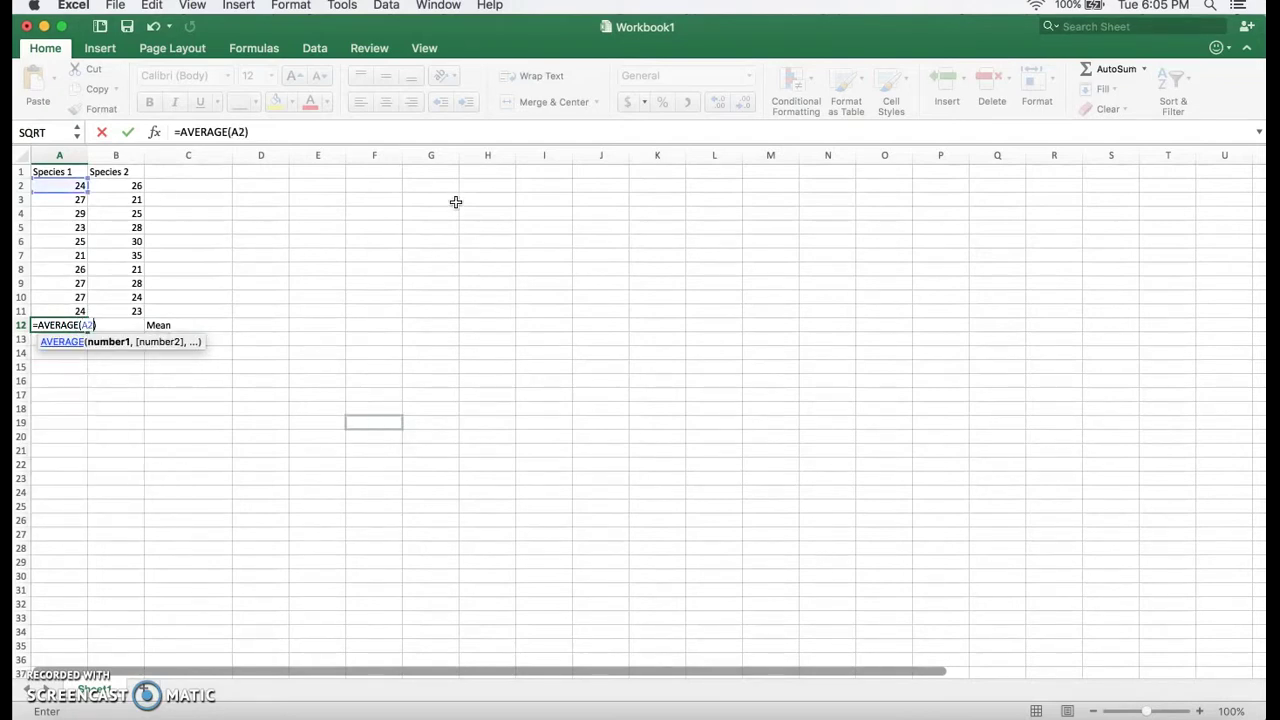
type(":A11")
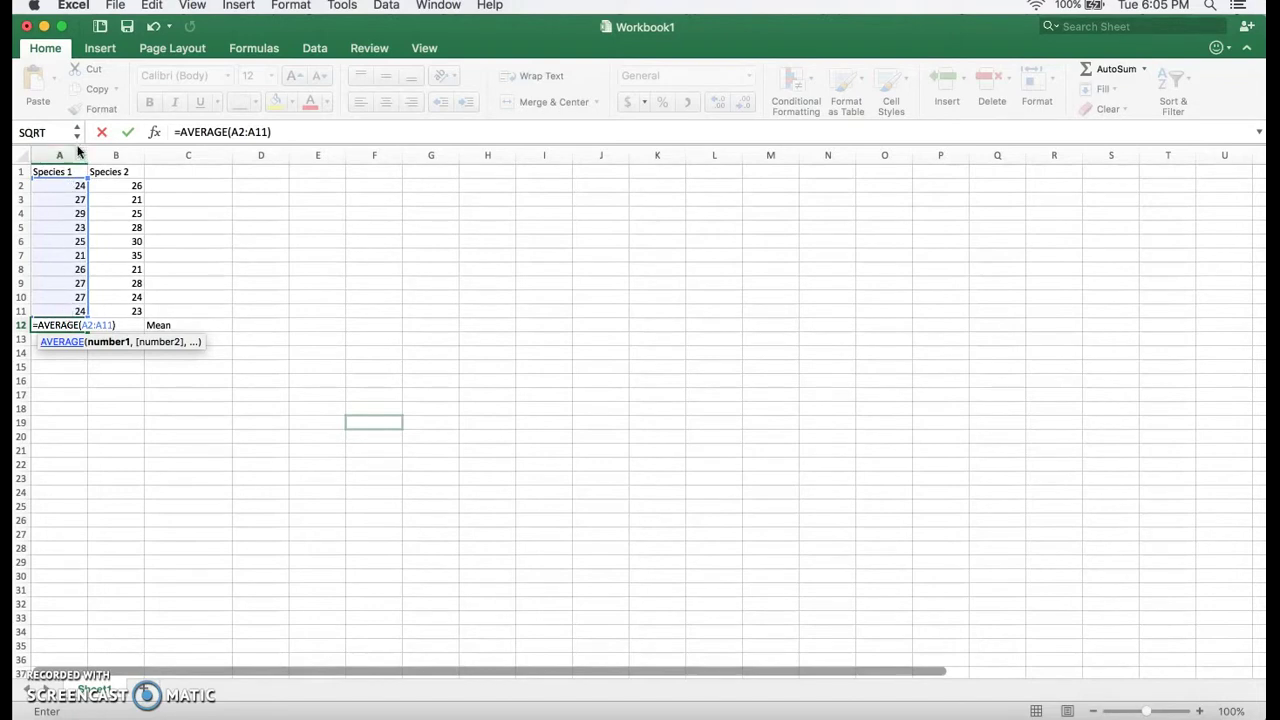
key("Return")
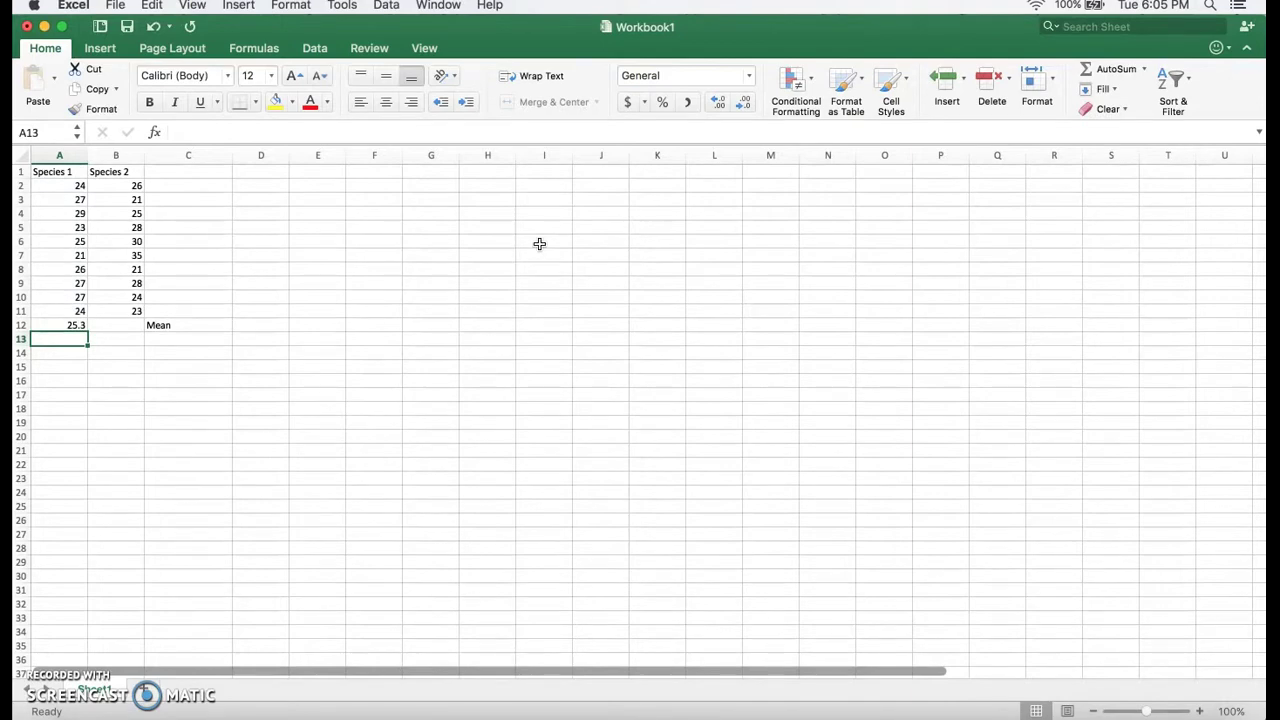
- Calculate the Species 2 mean in cell B12 with the formula =AVERAGE(B2:B11)
left_click(112, 325)
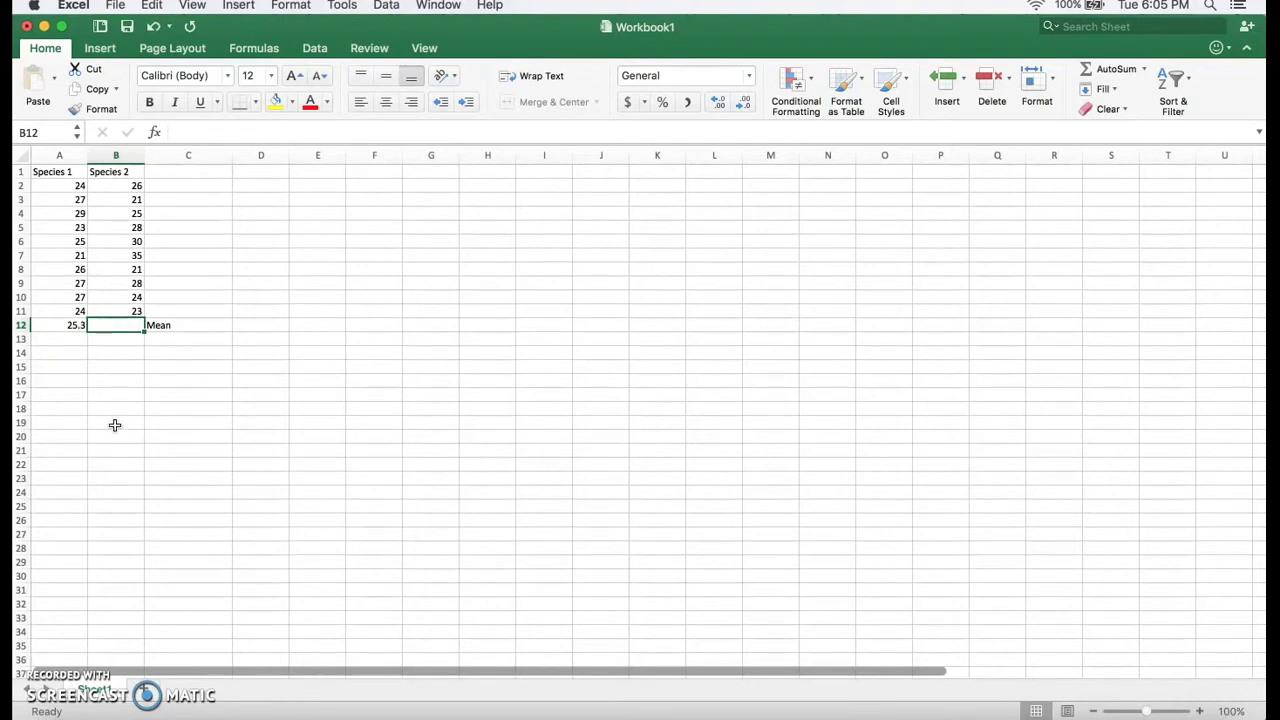
type("=")
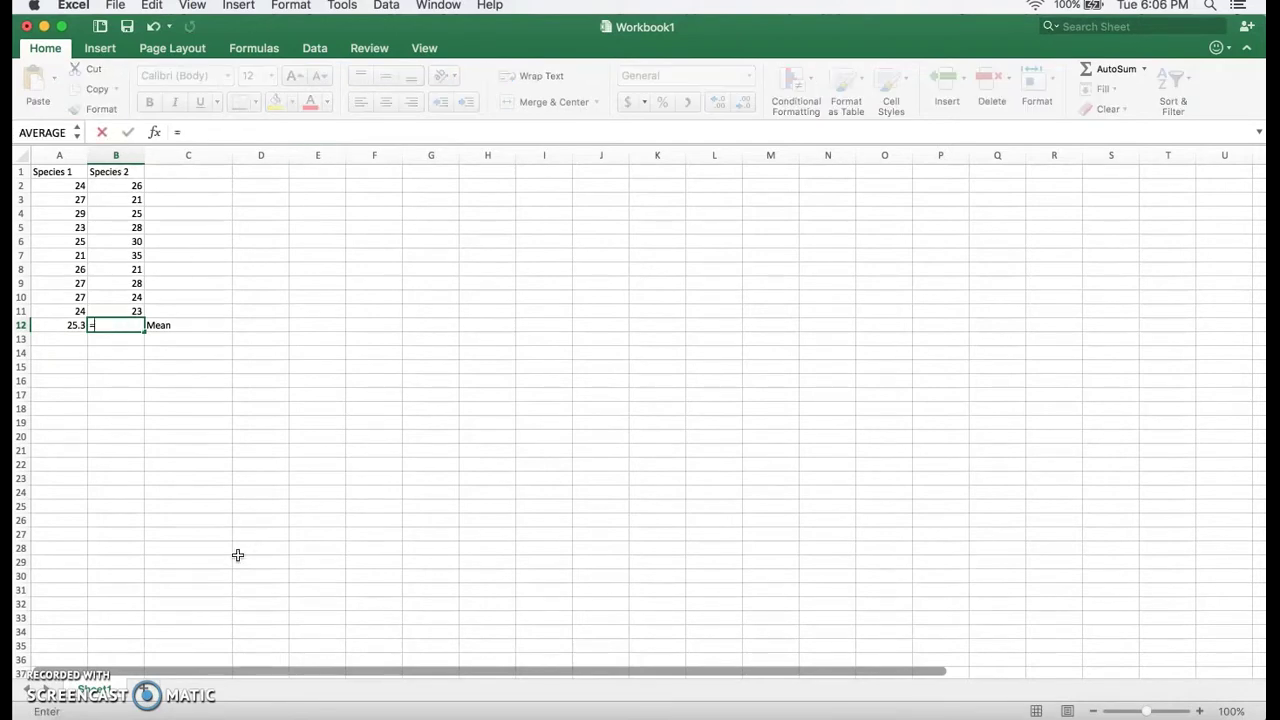
type("AVERAGE")
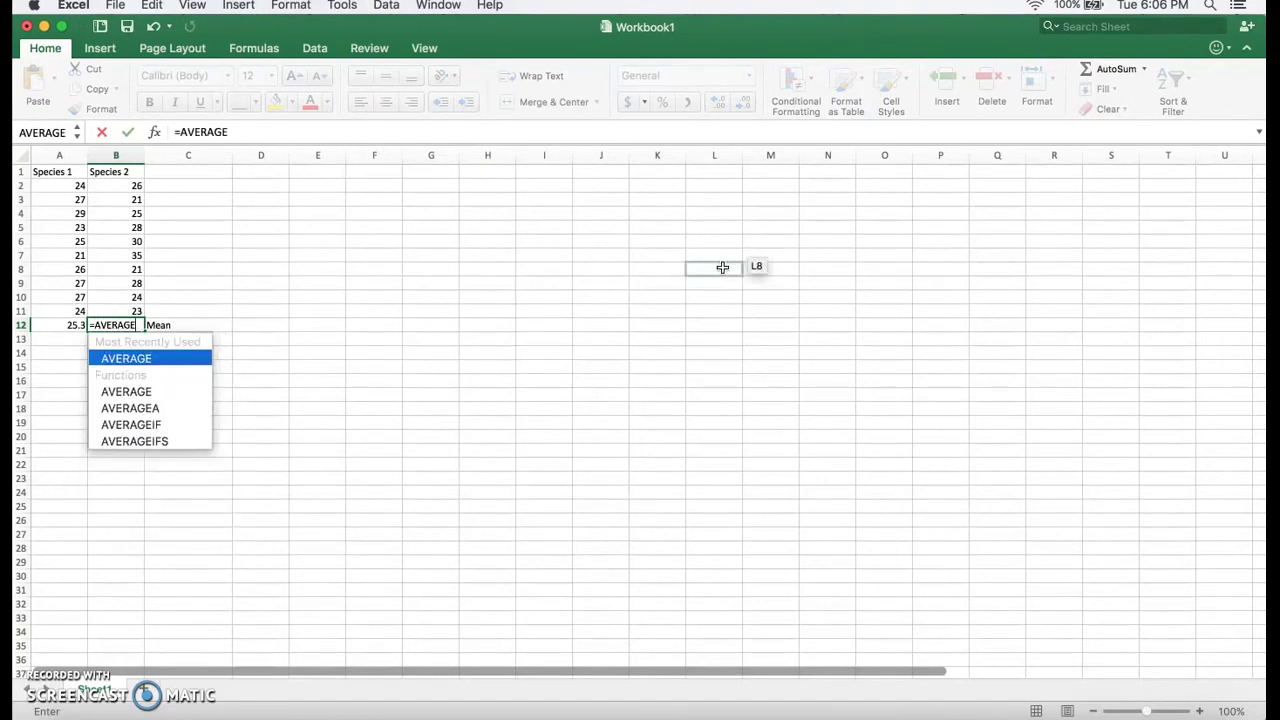
type("(")
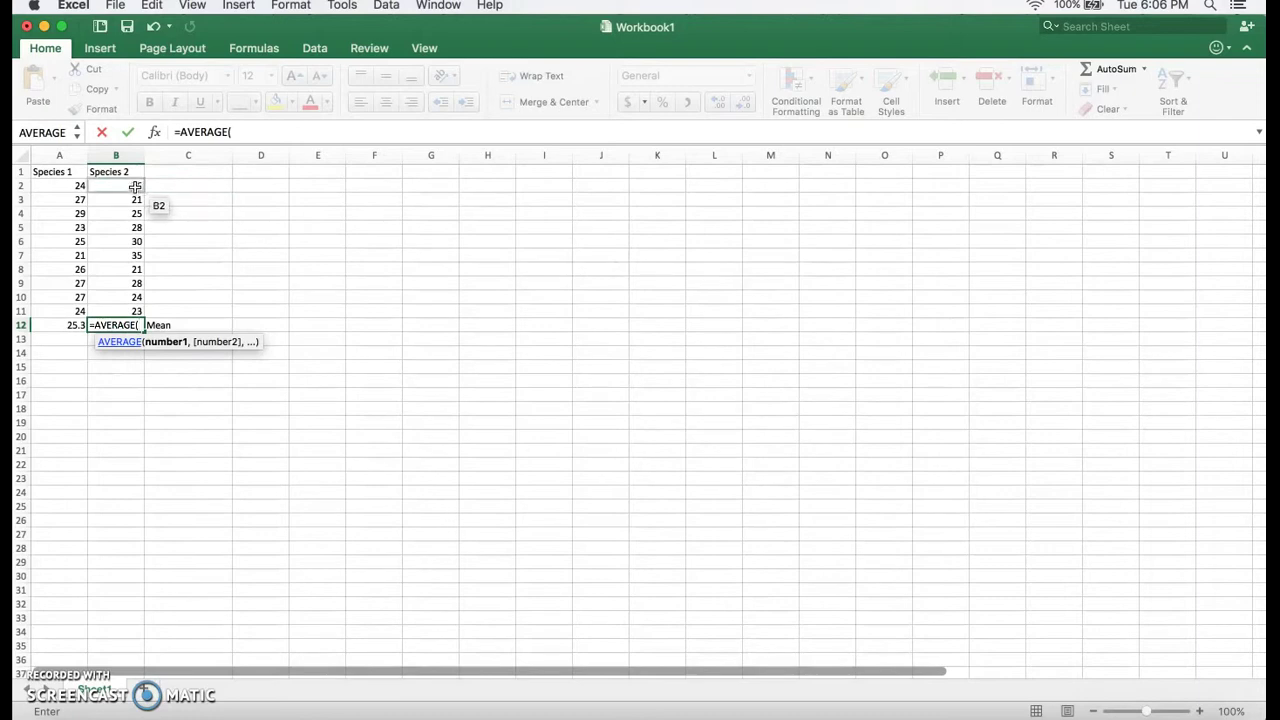
type("B")
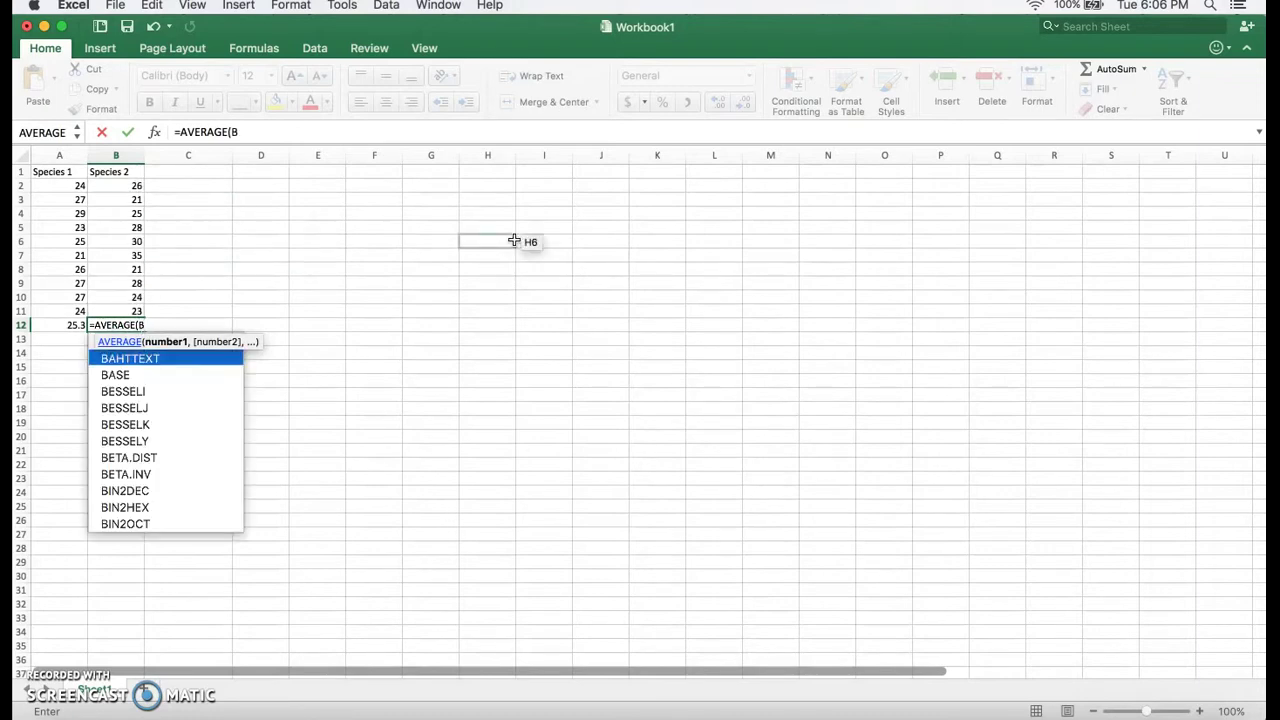
type("2:B11")
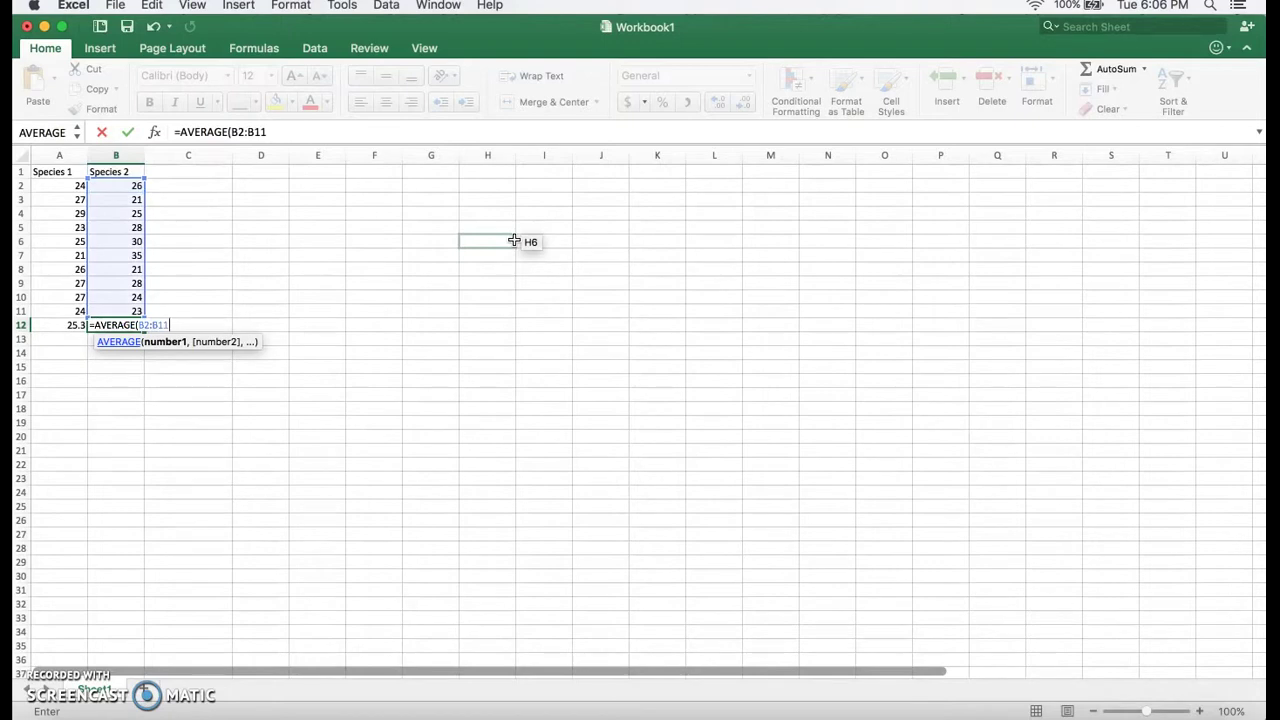
type(")")
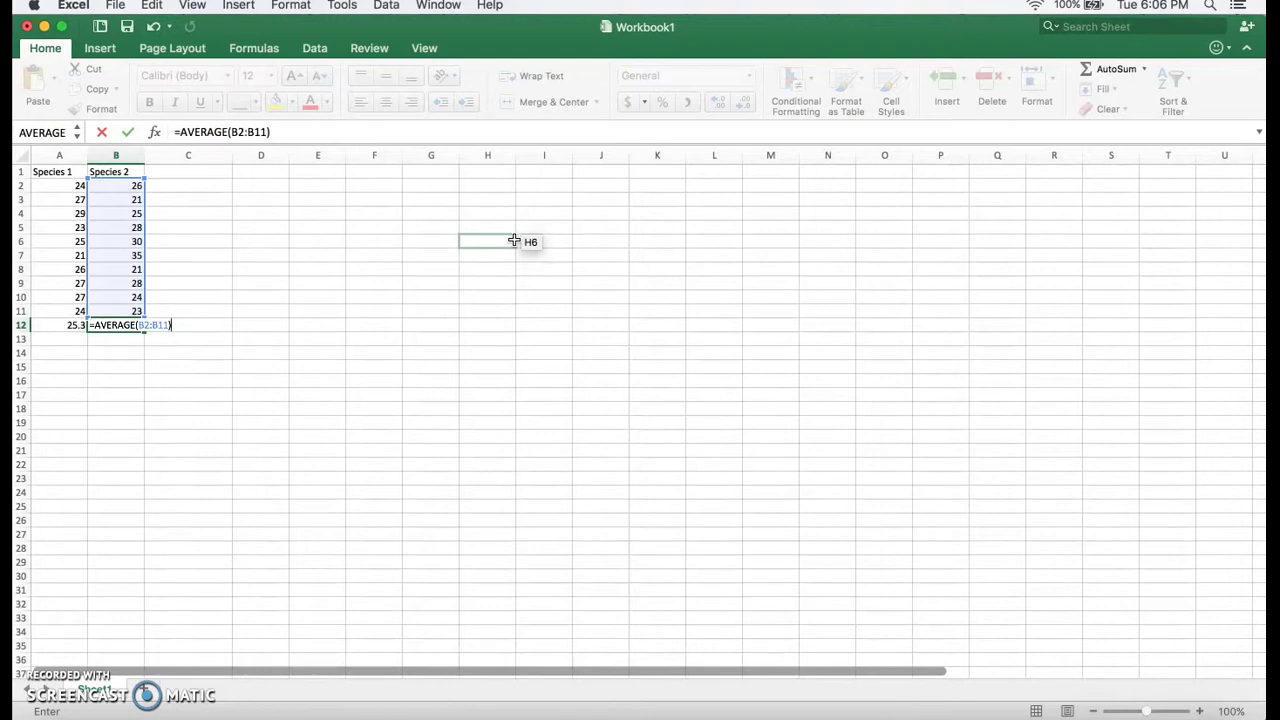
key("Return")
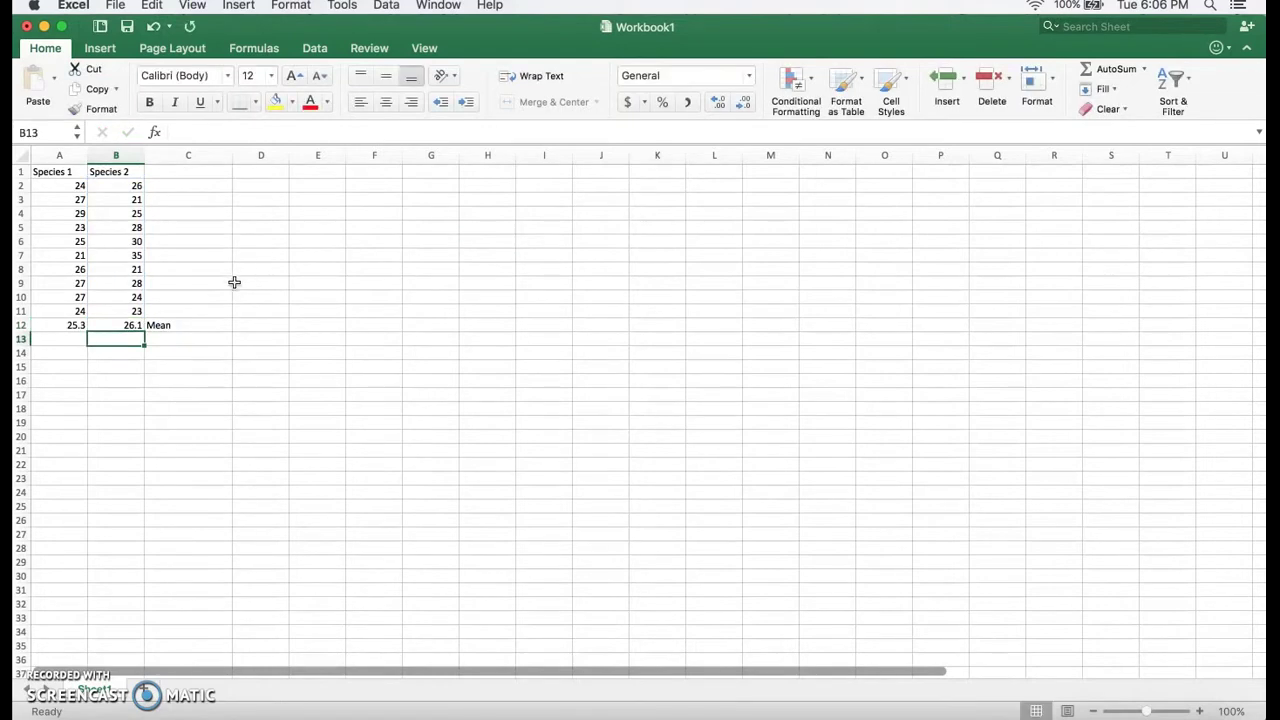
- Enter the label "Standard Deviation" in cell C13, directly below the Mean label
left_click(147, 340)
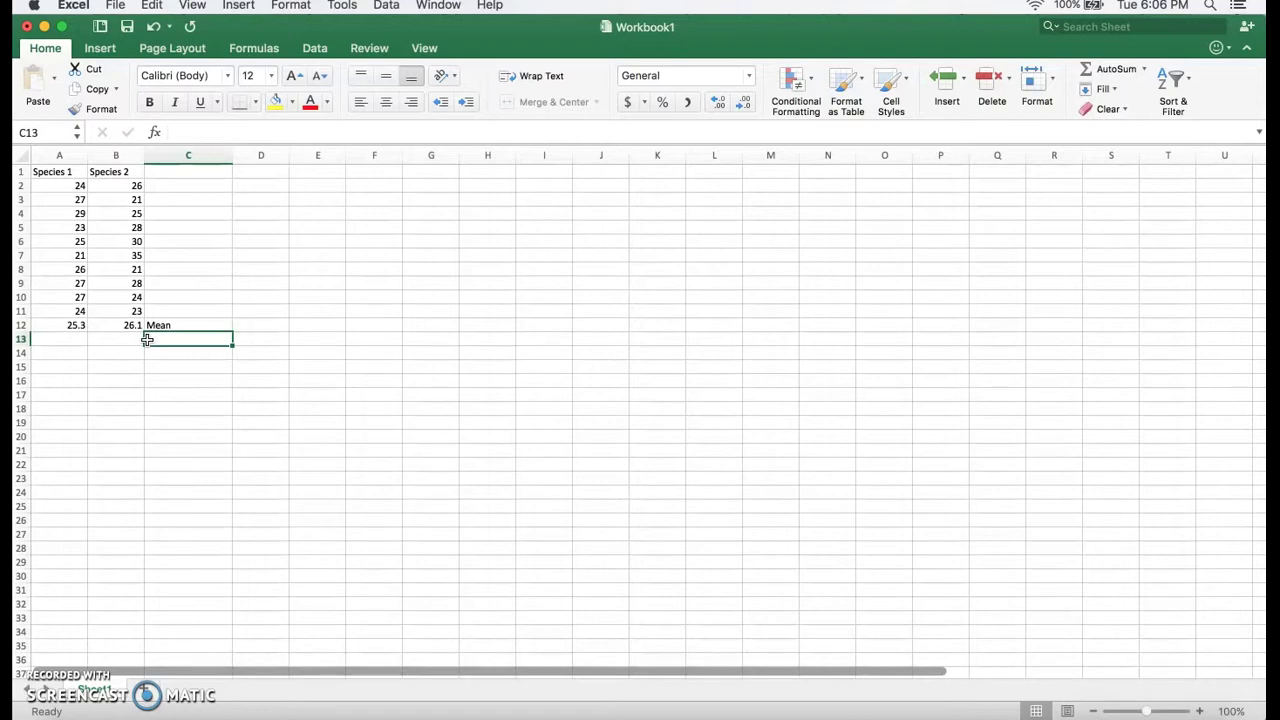
type("S")
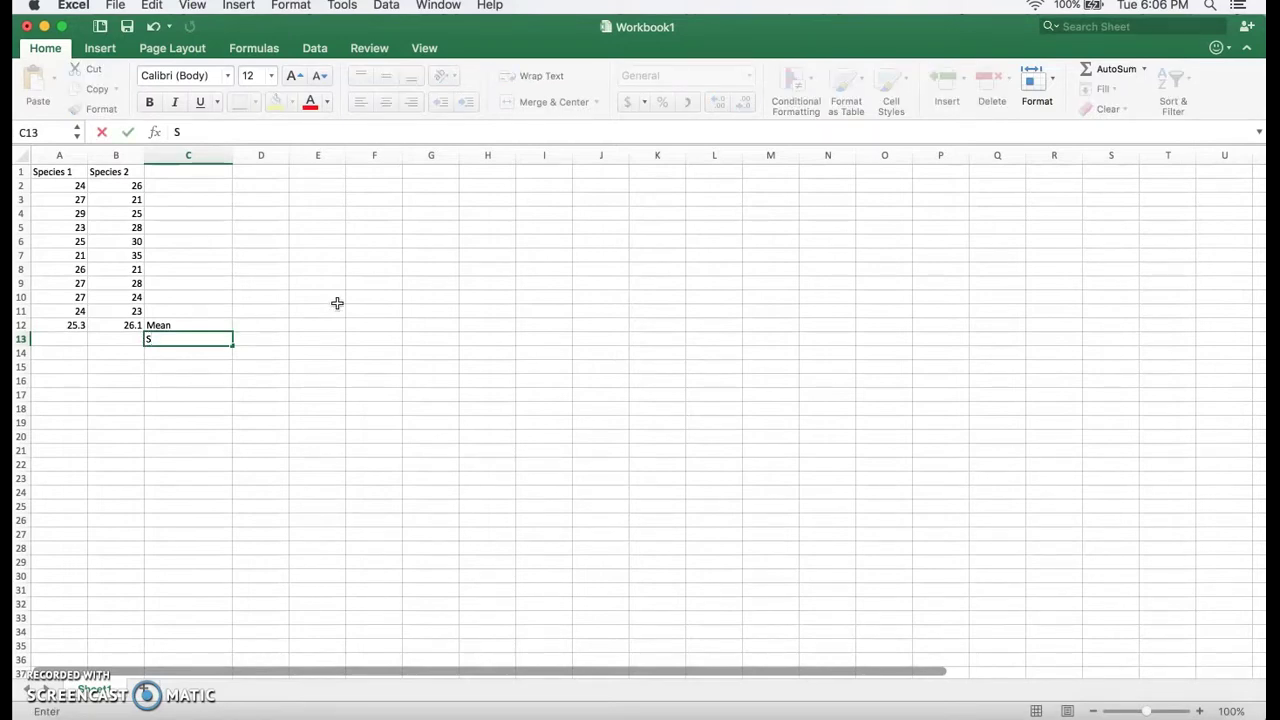
type("tandard Deviat")
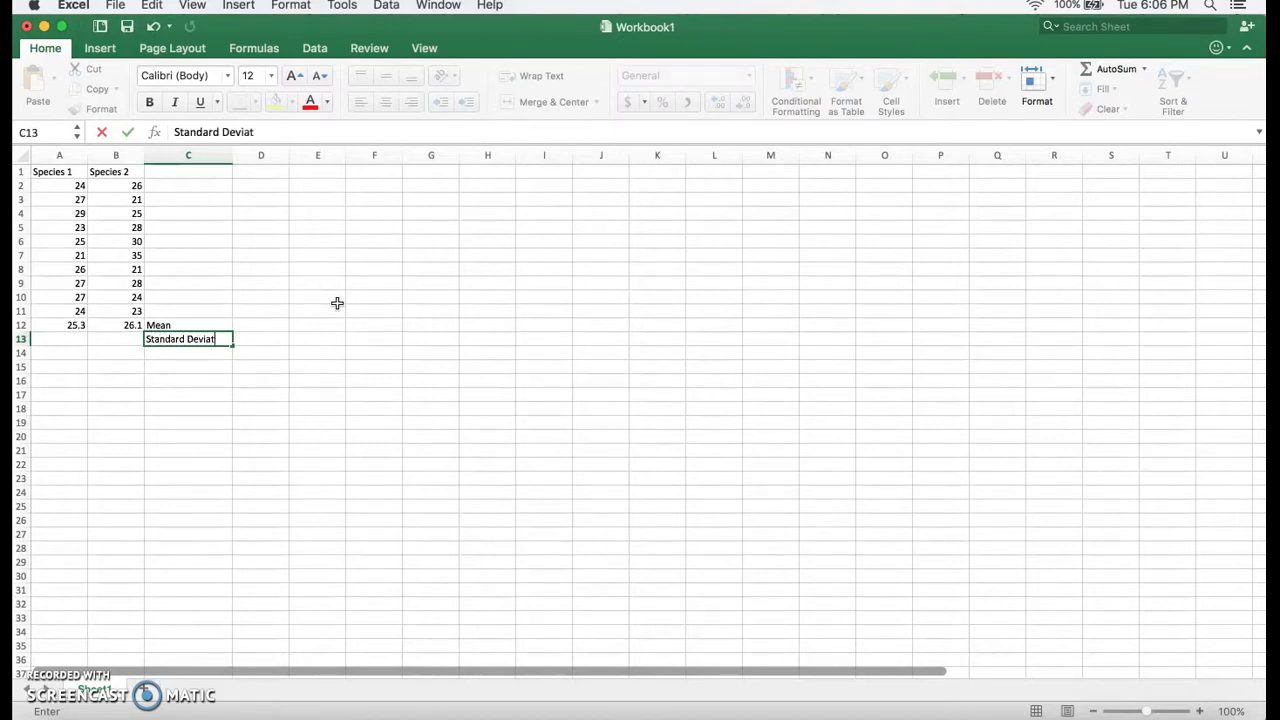
type("ion")
key("Return")
- Calculate the Species 1 standard deviation in cell A13 with the formula =STDEV.S(A2:A11)
left_click(55, 342)
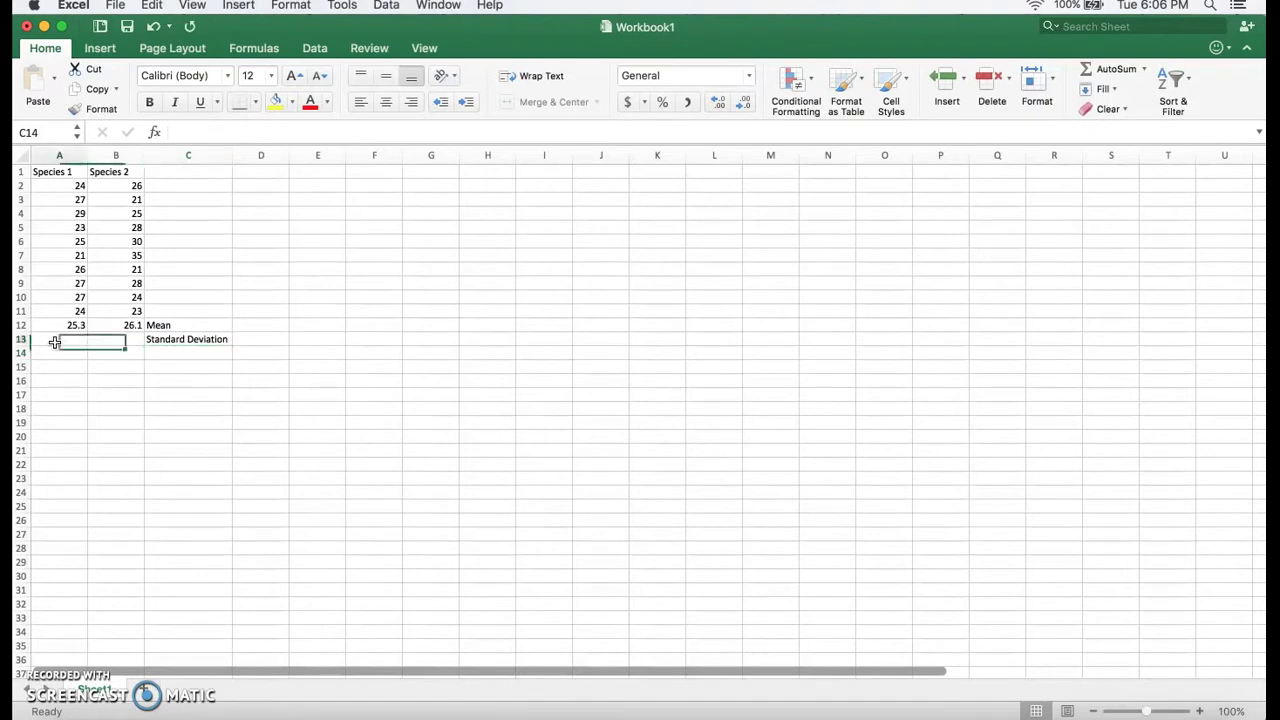
left_click_drag(55, 342, 113, 341)
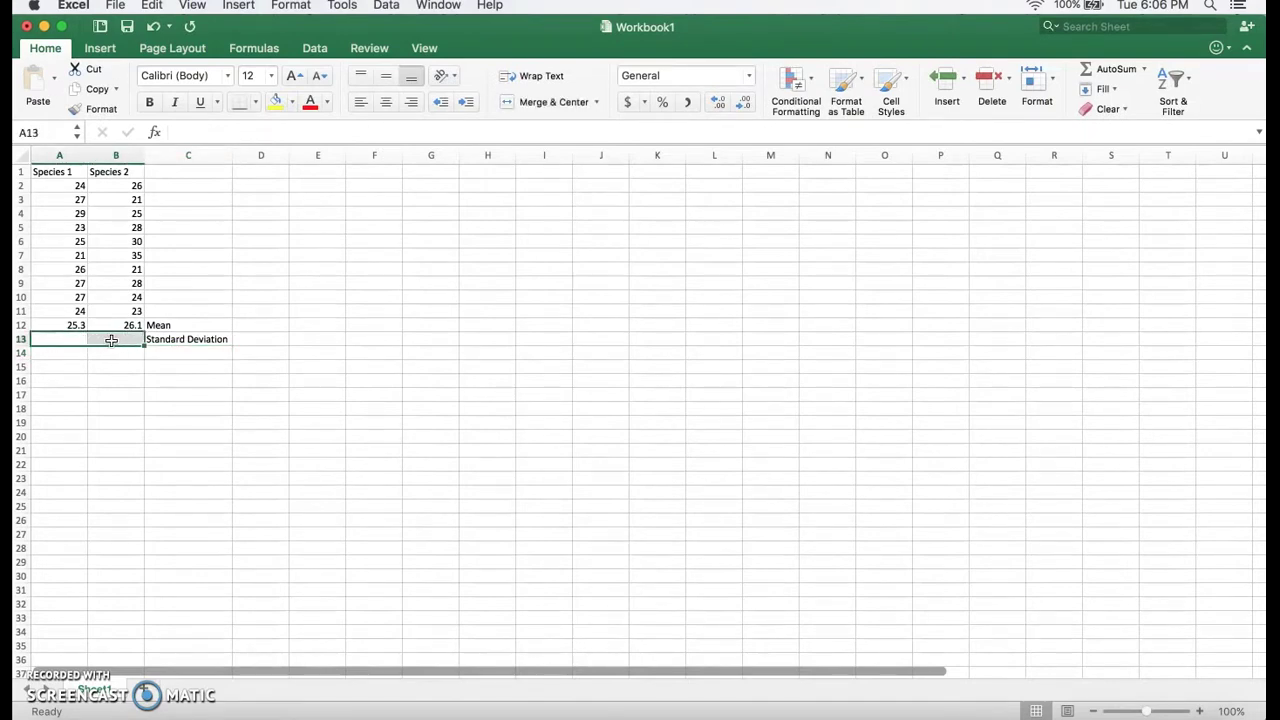
left_click(56, 341)
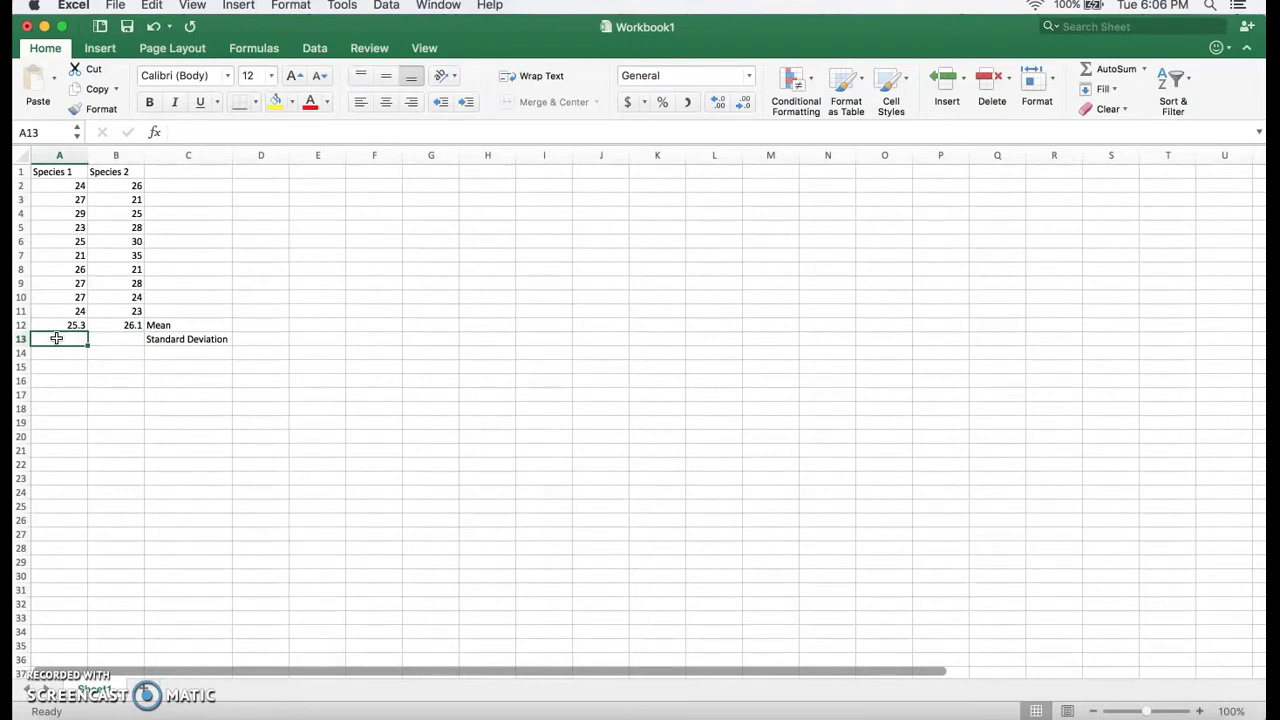
type("=")
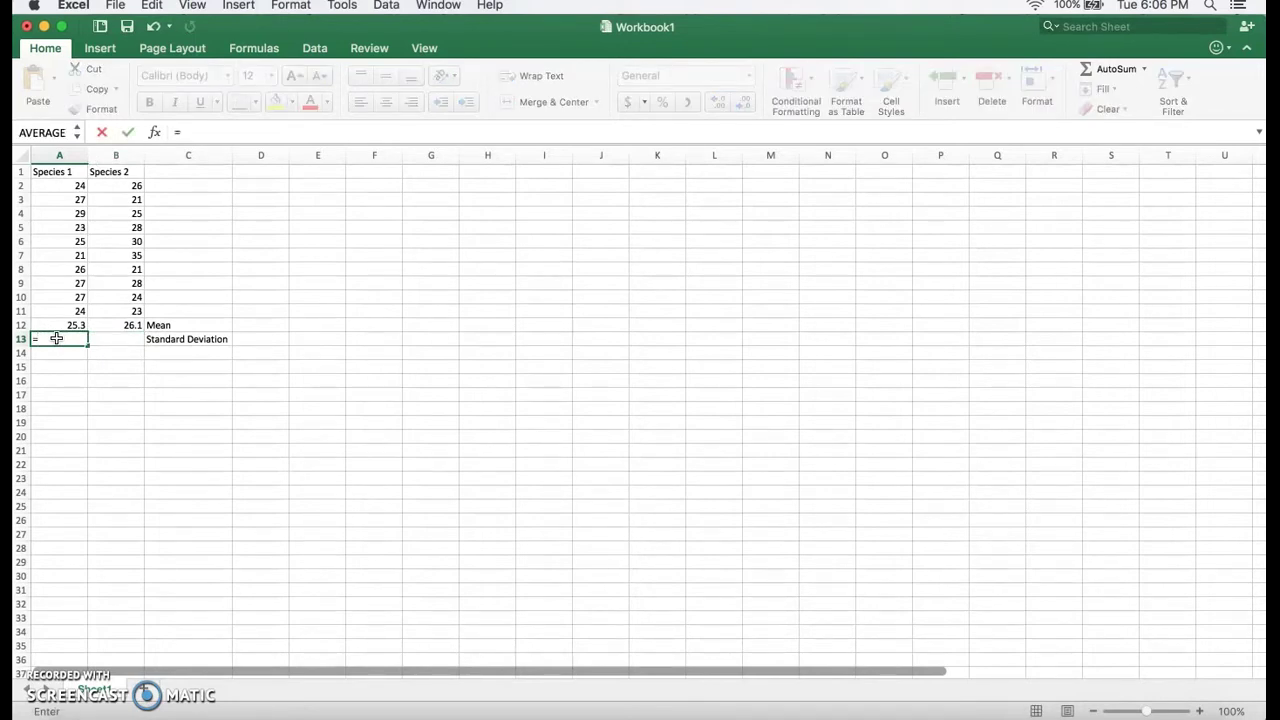
type("STDEV")
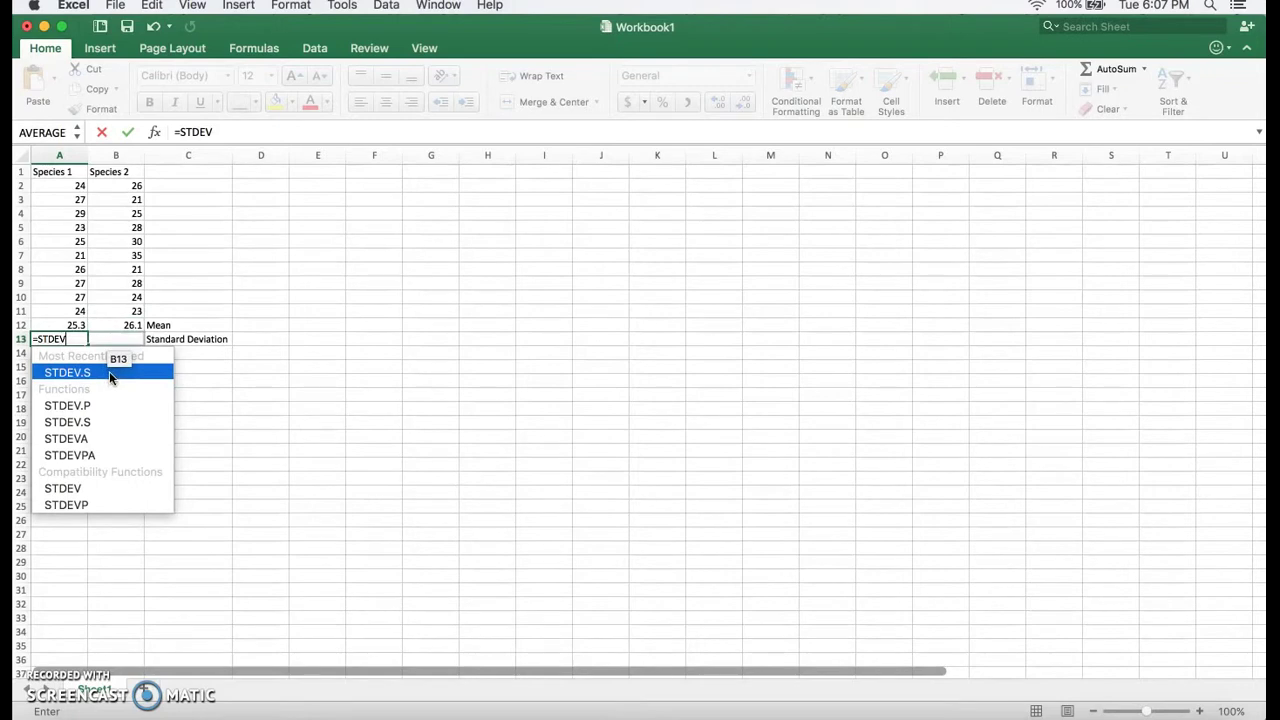
double_click(110, 373)
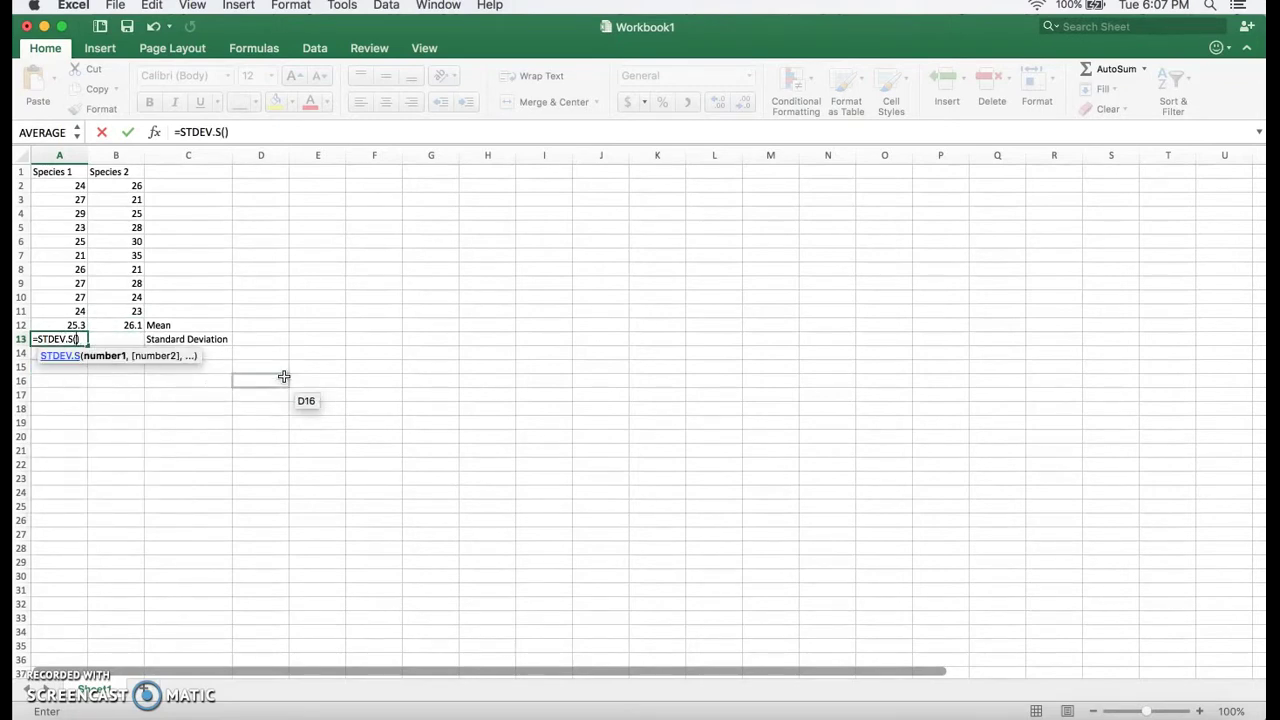
type("A2:")
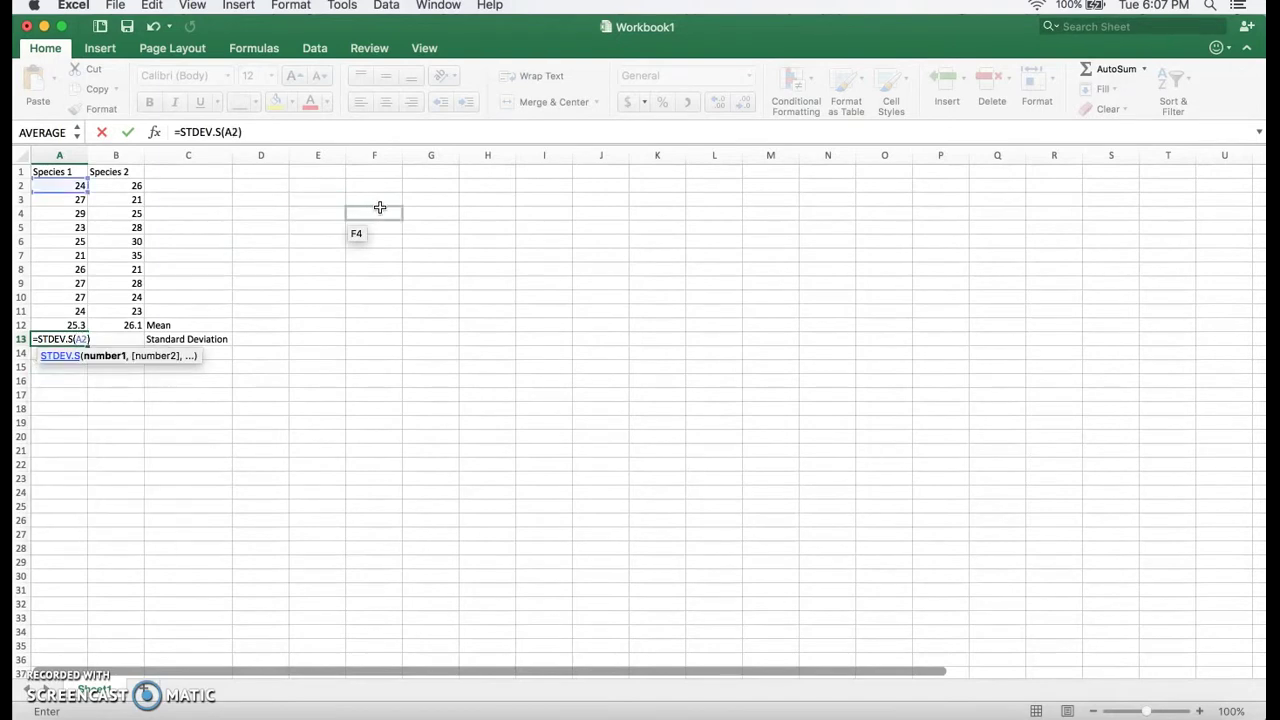
type("A11")
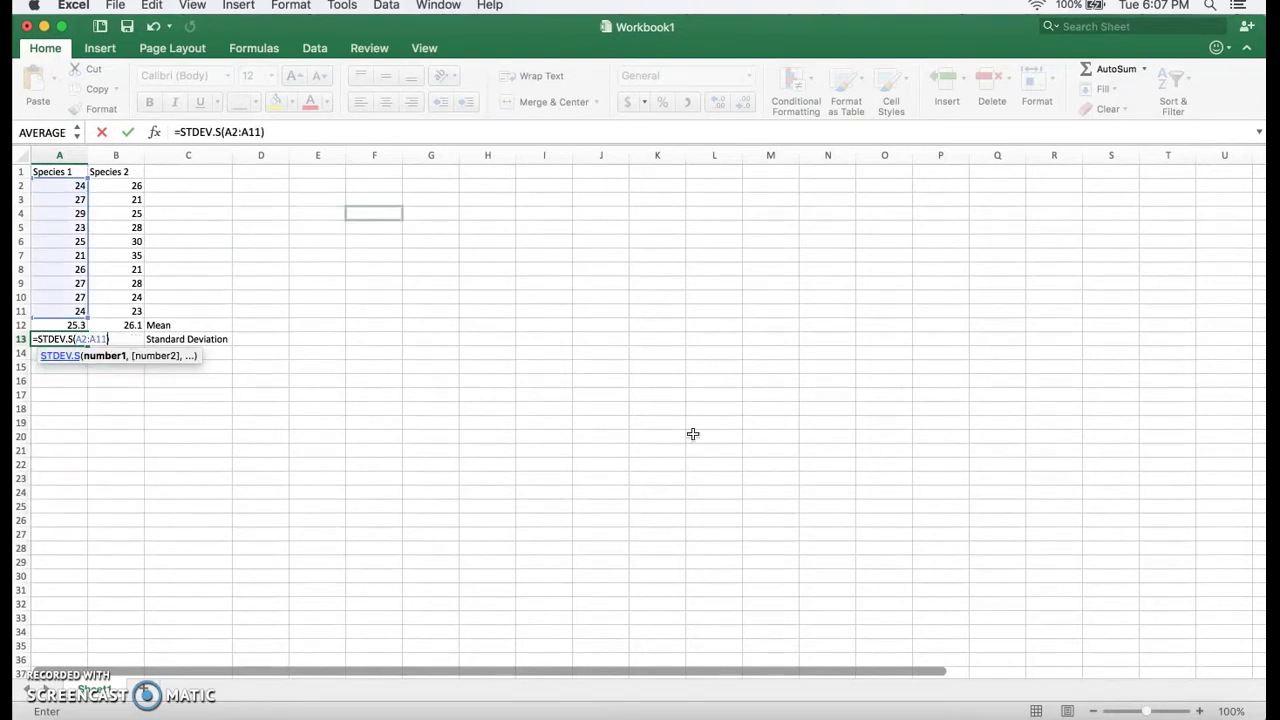
key("Return")
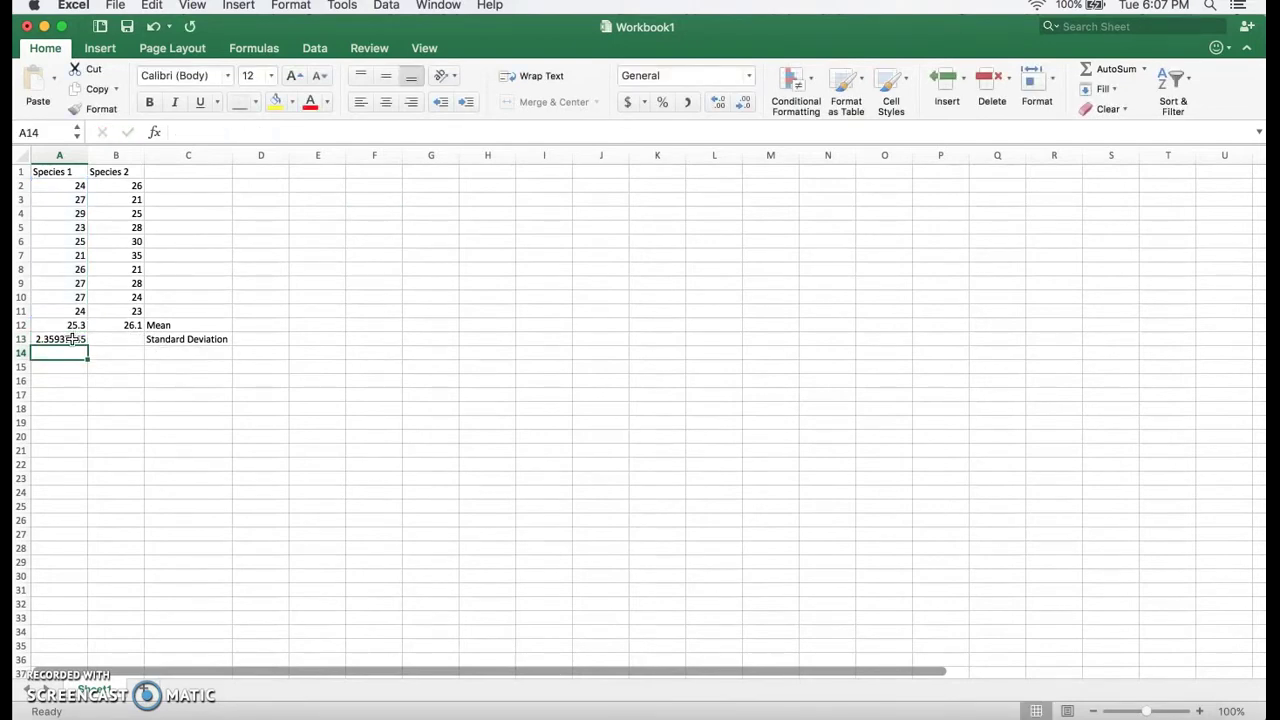
left_click(72, 339)
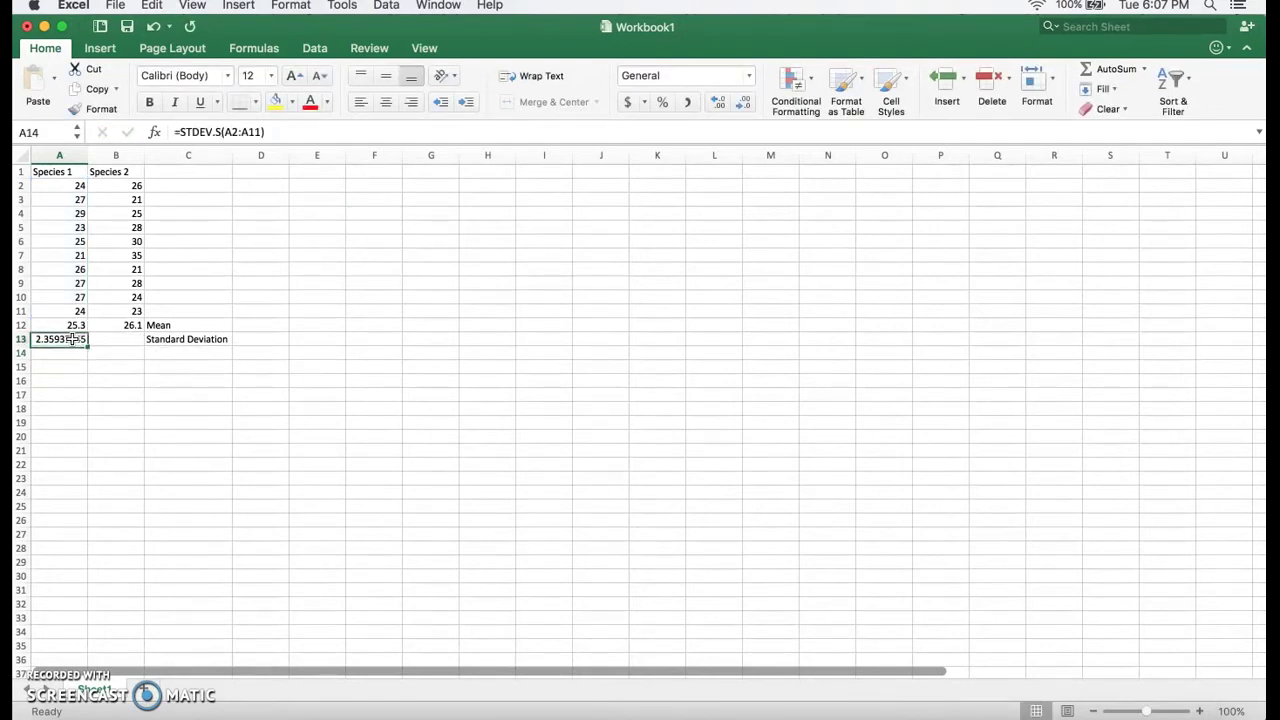
- Calculate the Species 2 standard deviation in cell B13 with the formula =STDEV.S(B2:B11)
left_click(126, 338)
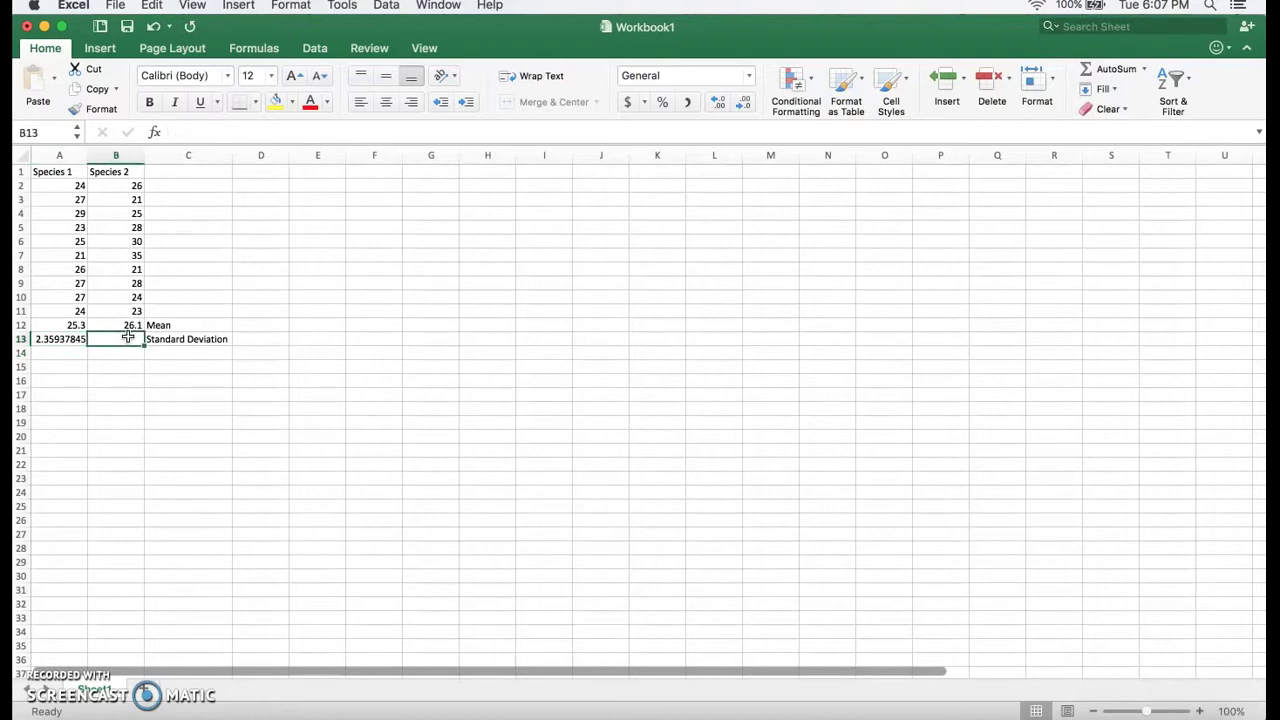
type("=")
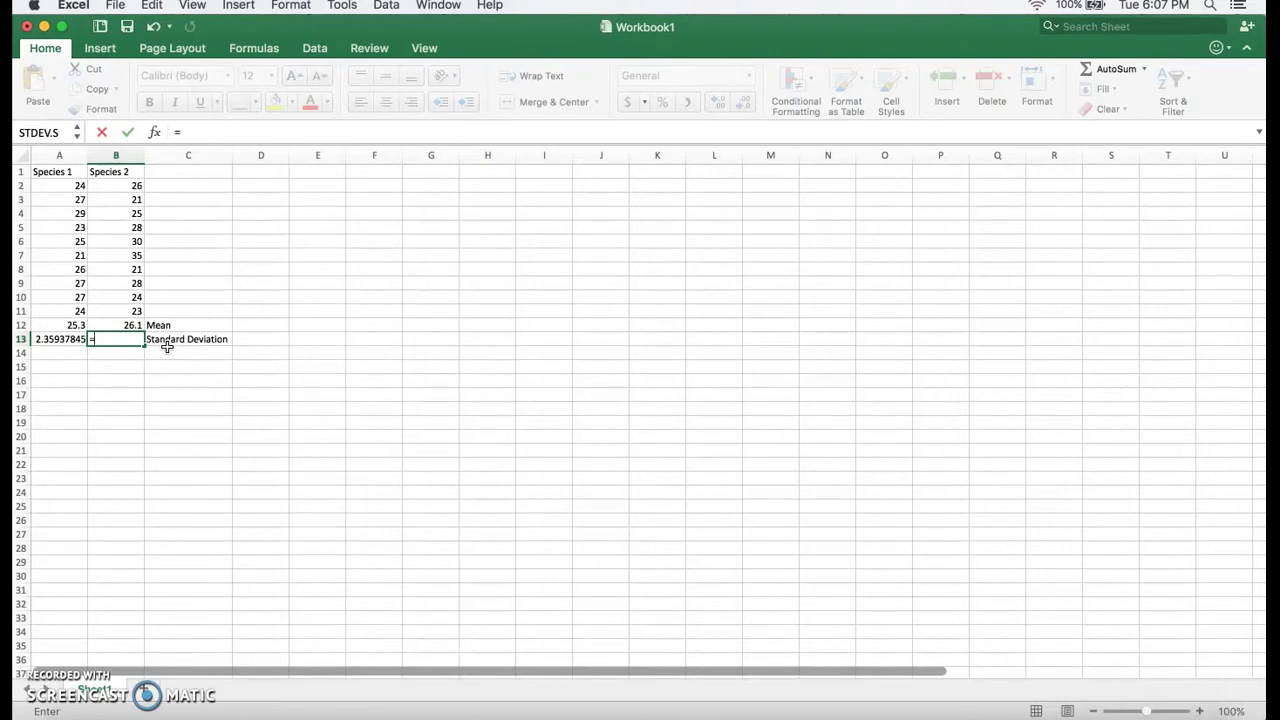
type("STDE")
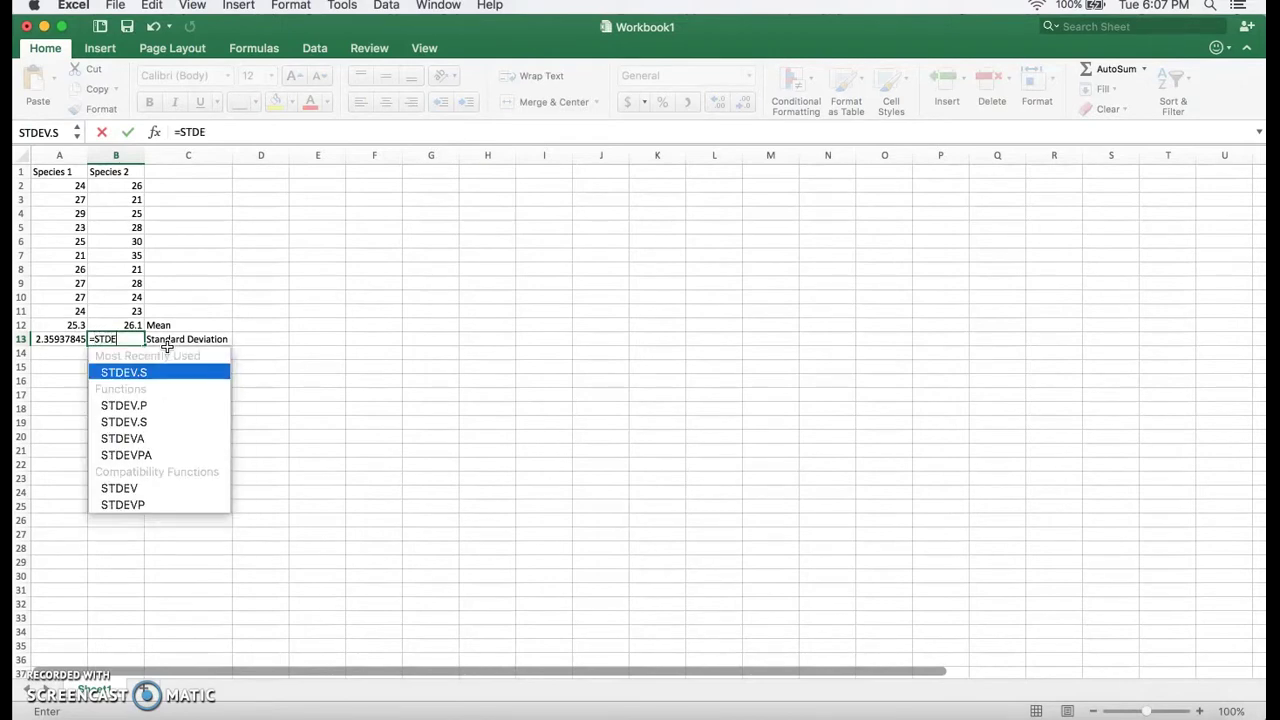
type("V.S")
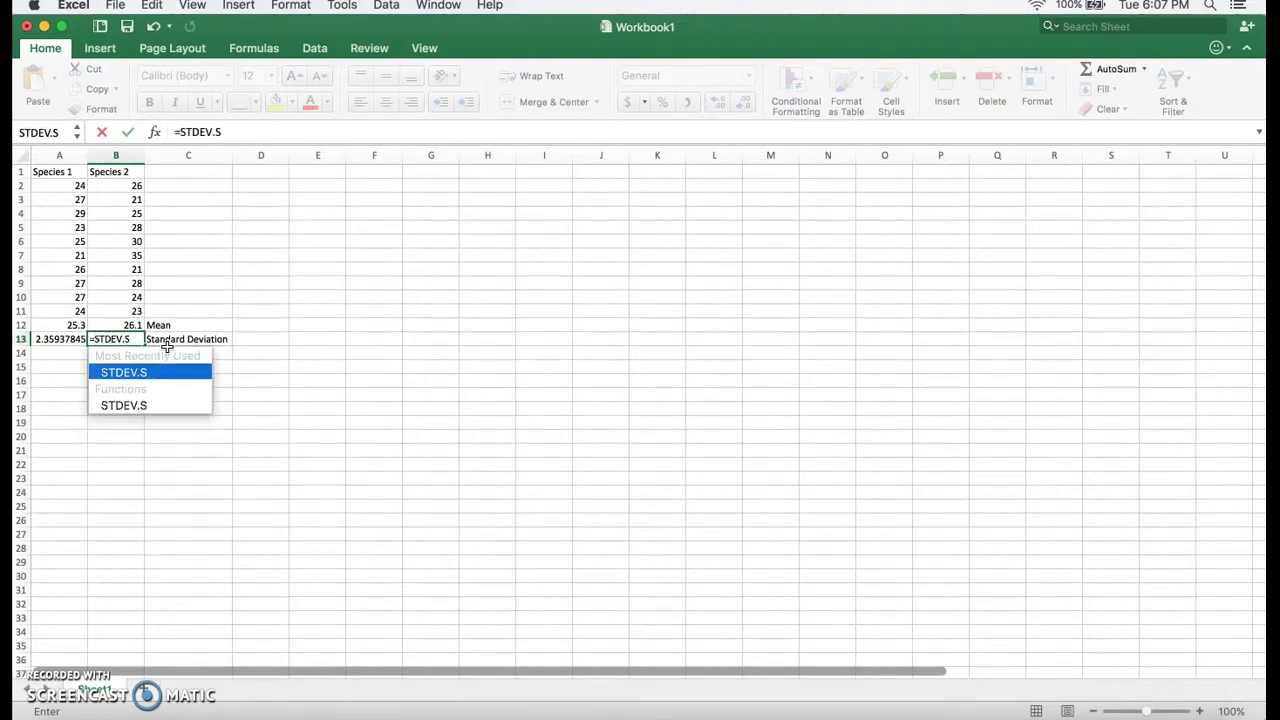
type("(D")
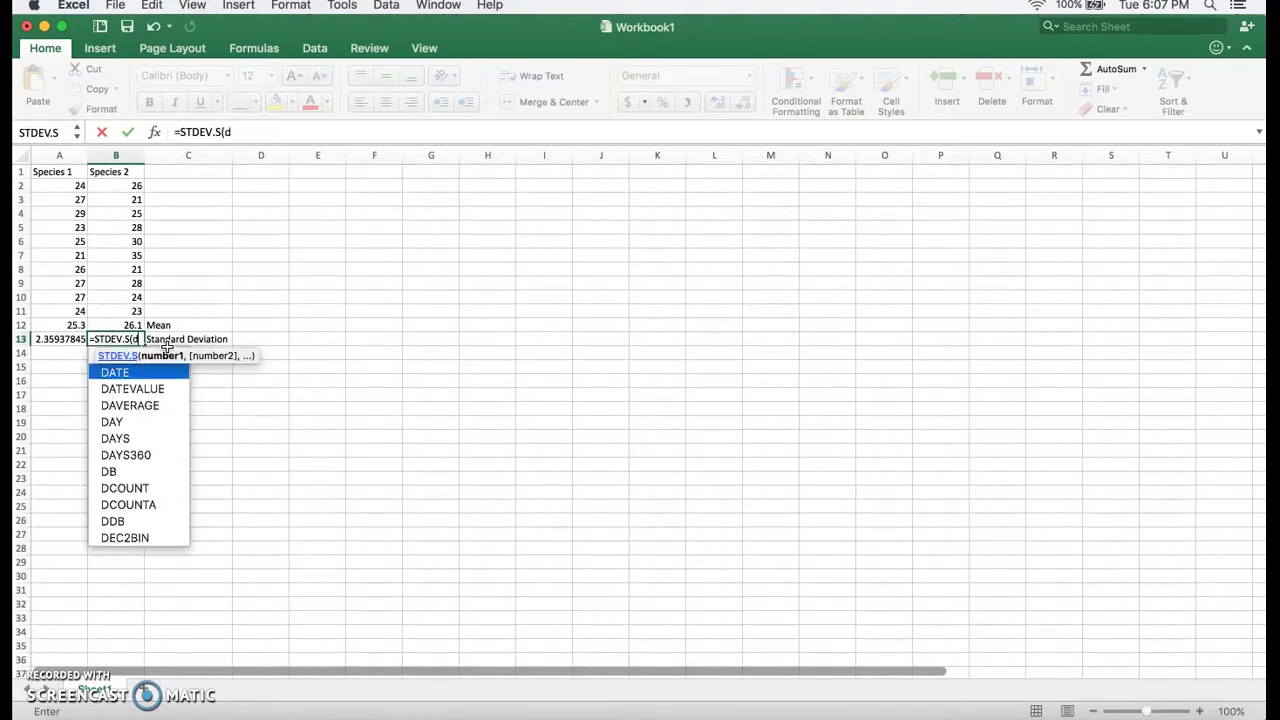
key("BackSpace")
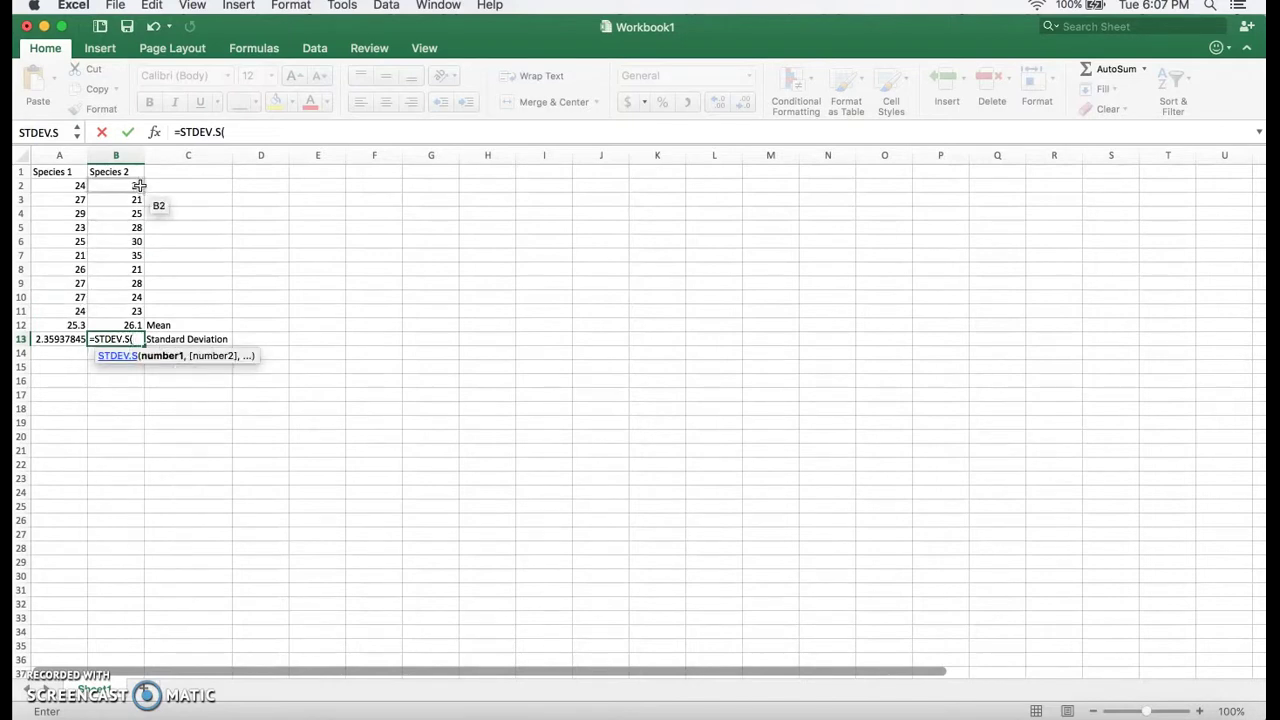
type("B2")
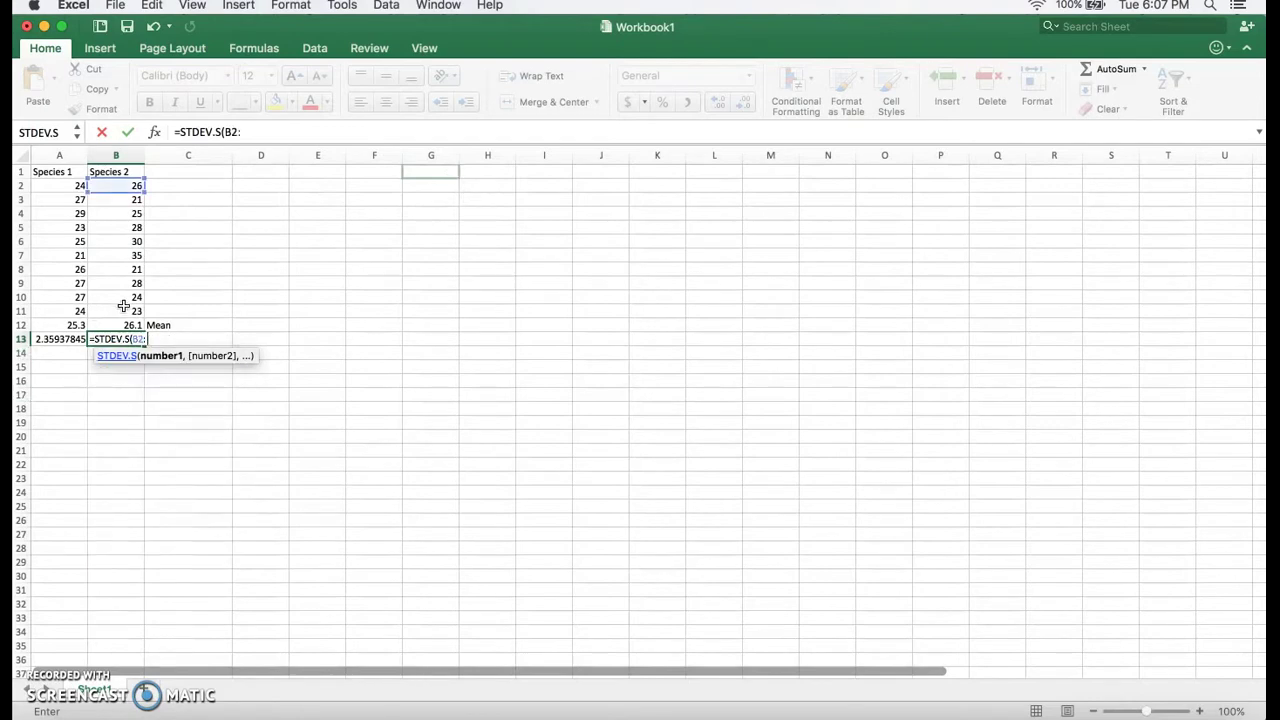
type(":B11")
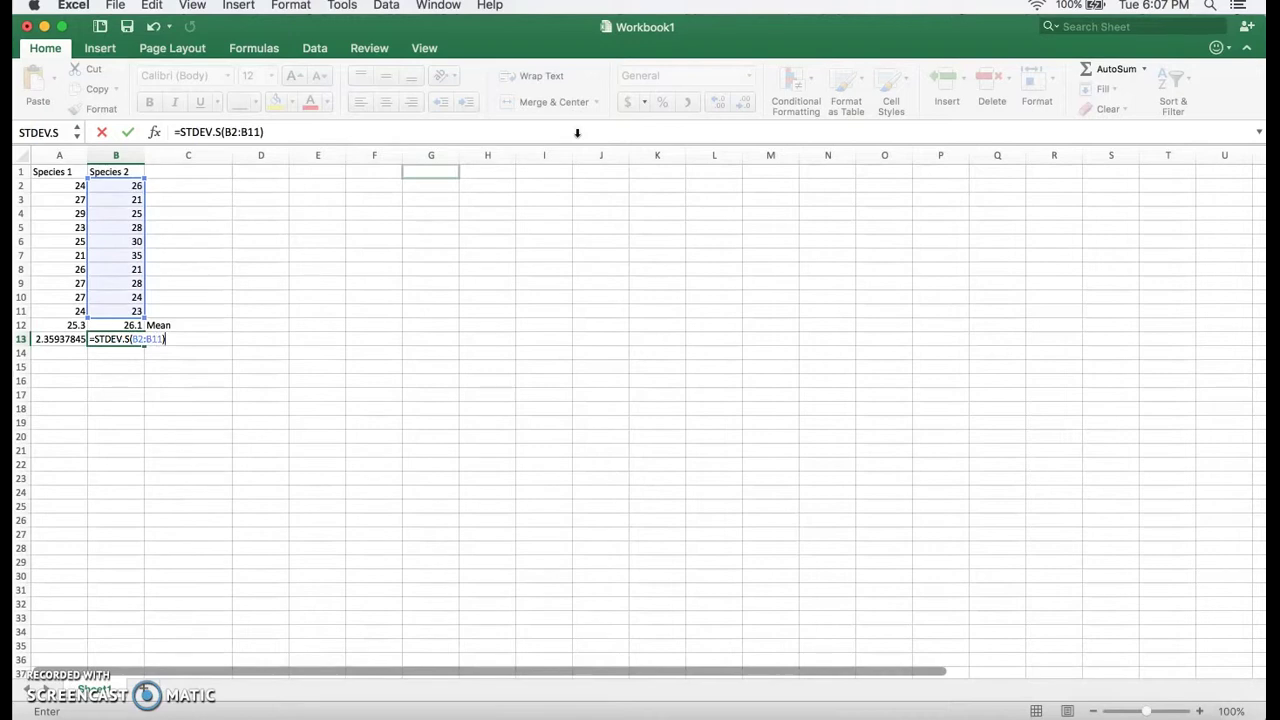
key("Return")
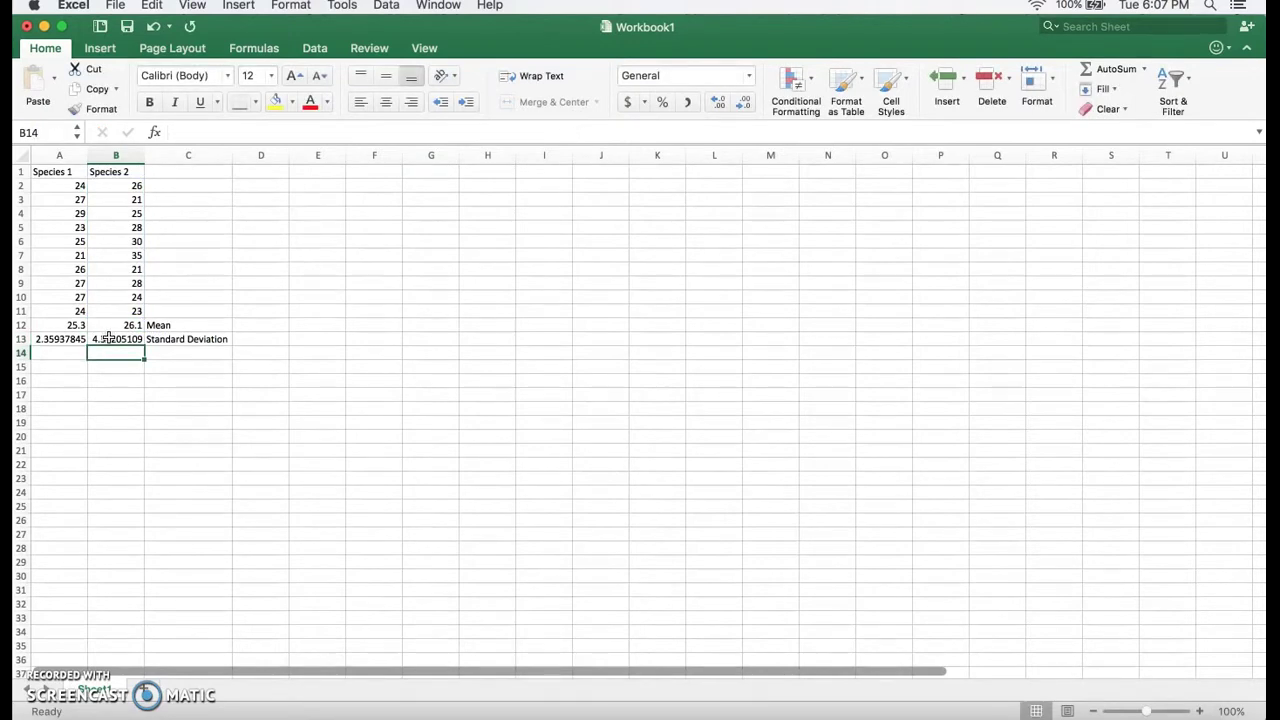
- Enter the label "SEM" in cell C14, directly below the Standard Deviation label
left_click(159, 357)
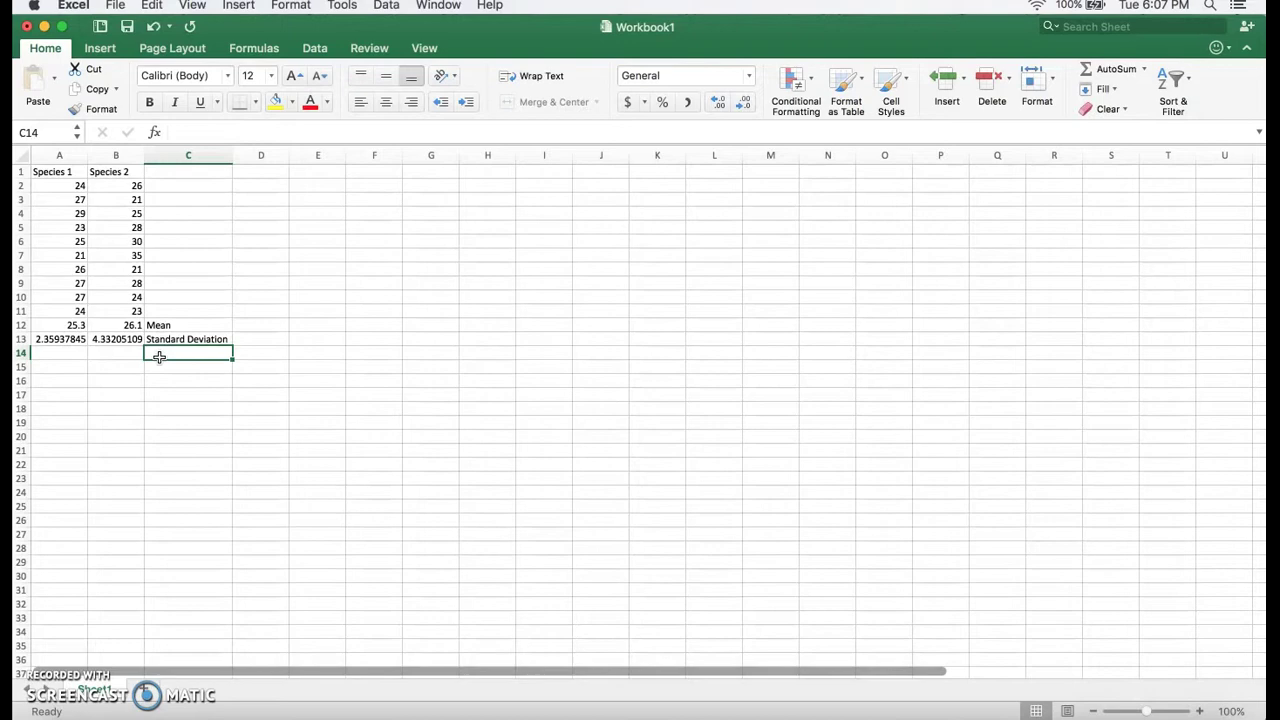
type("SEM")
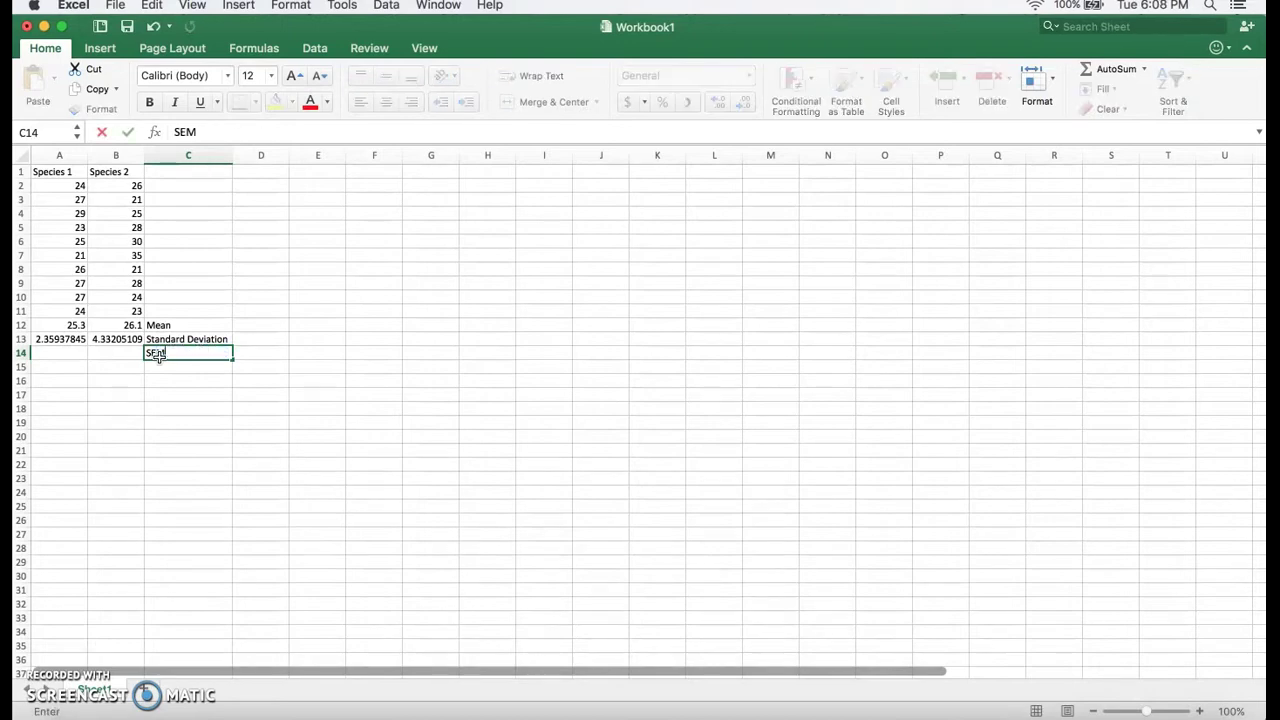
key("Return")
- Calculate the Species 1 standard error of the mean in cell A14 with the formula =STDEV.S(A2:A11)/SQRT(COUNT(A2:A11))
left_click(61, 352)
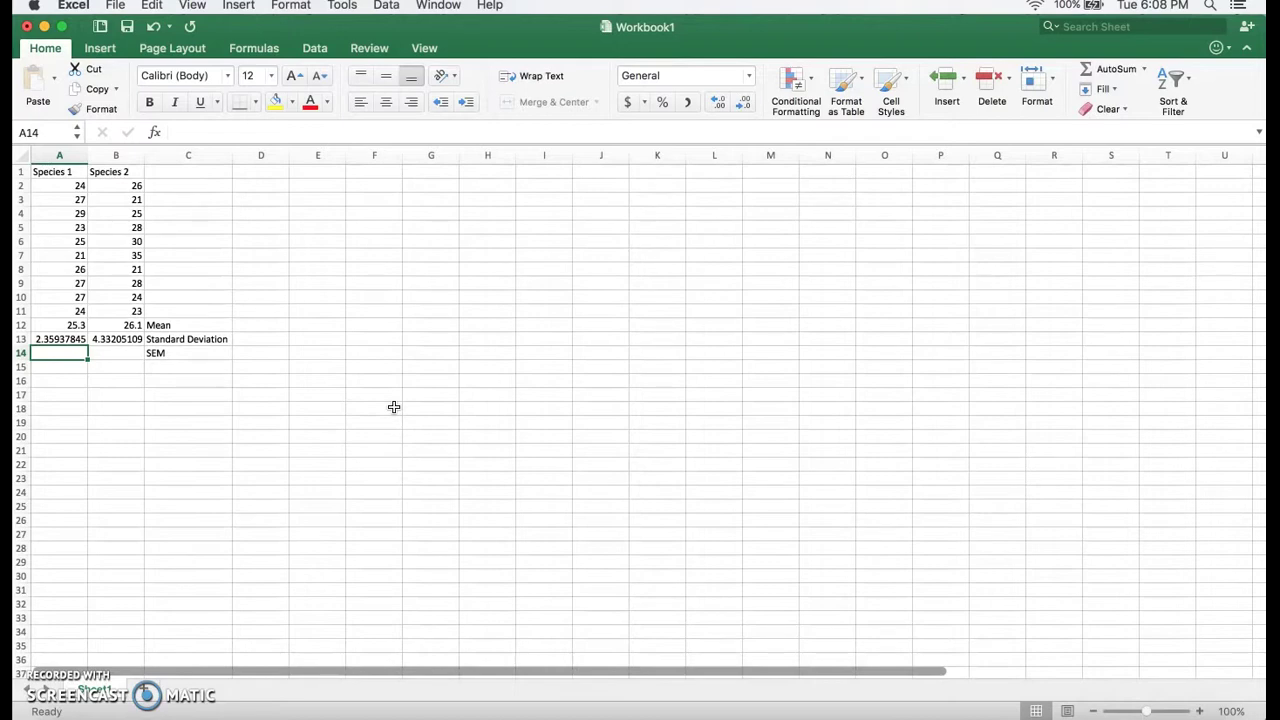
type("=")
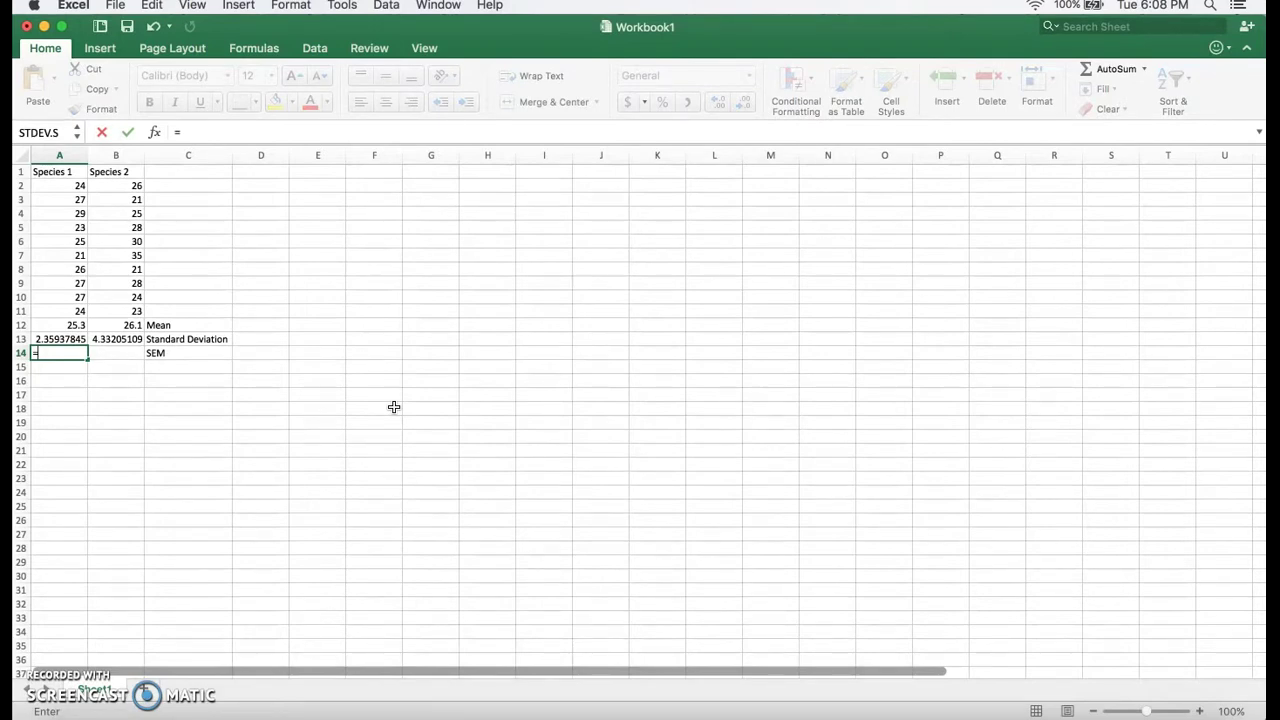
type("STDEV.S")
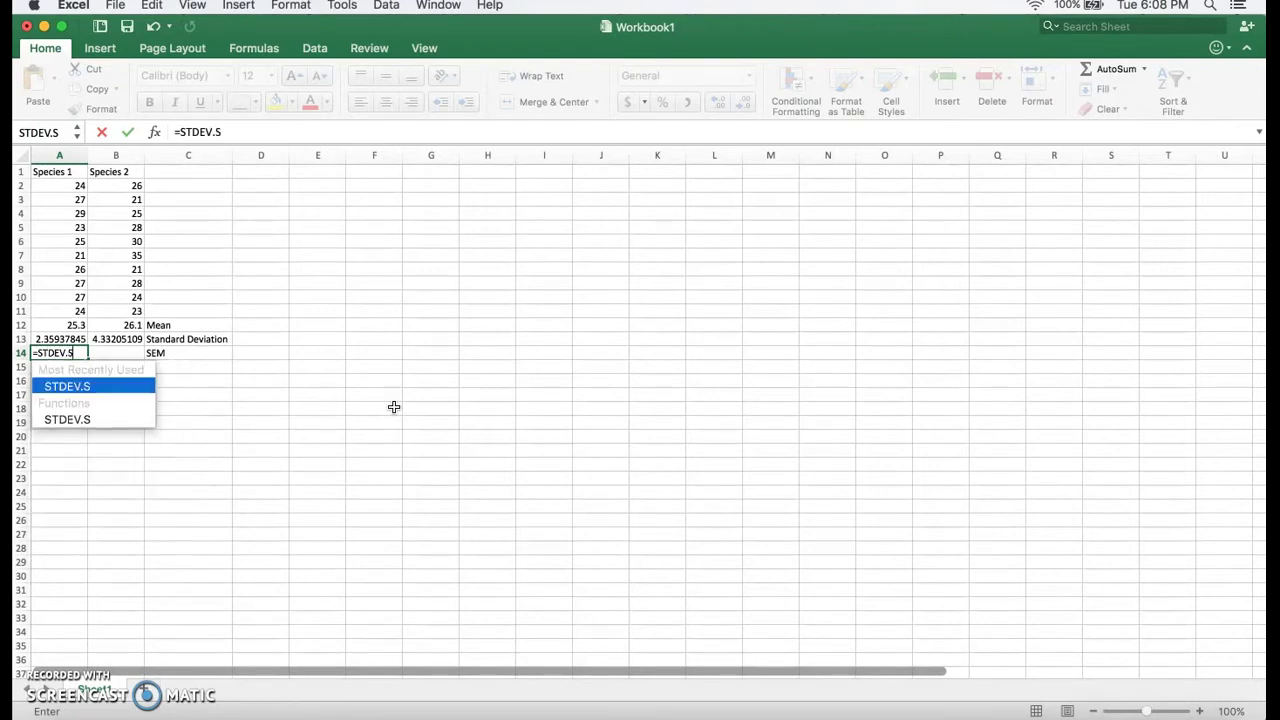
type("(")
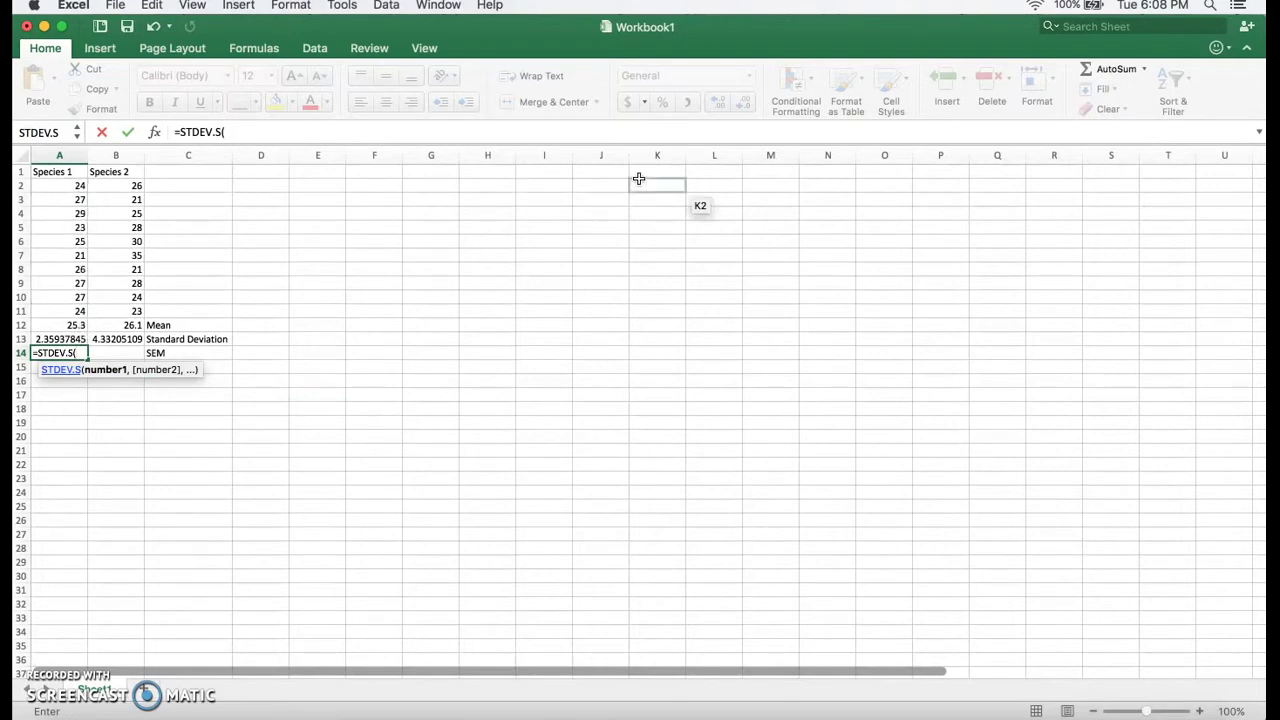
type("A")
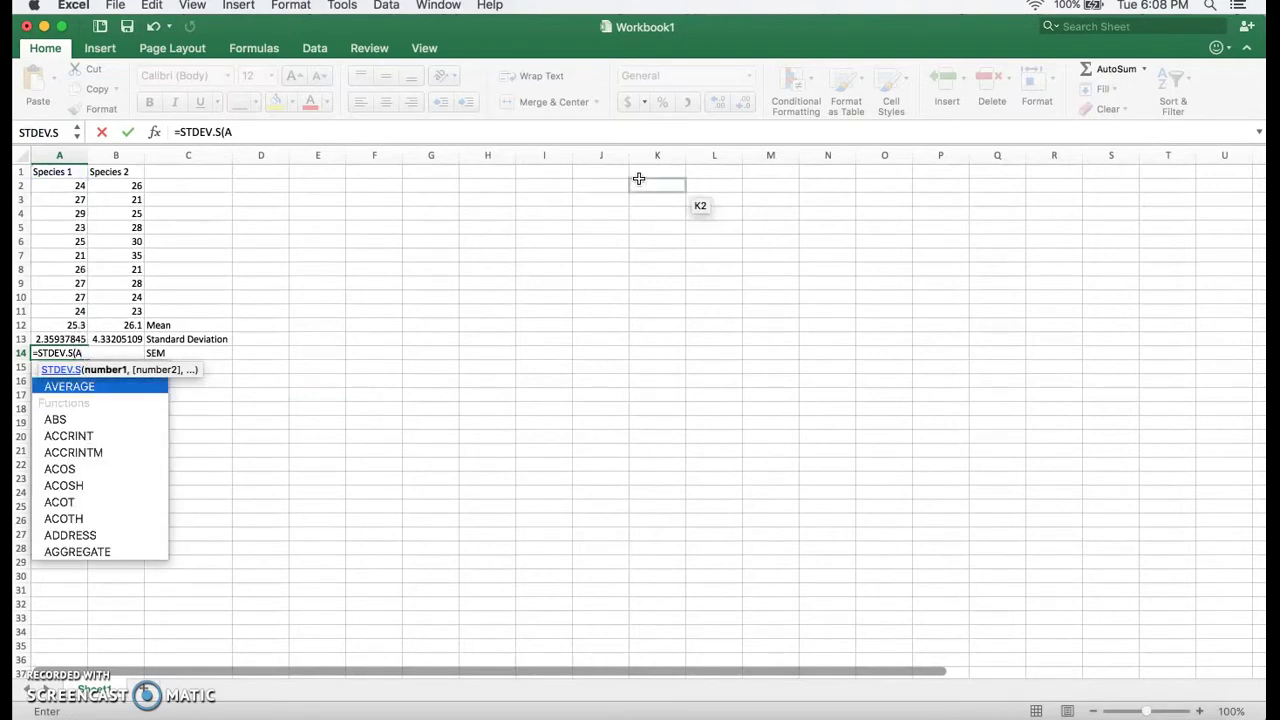
type("2:A11")
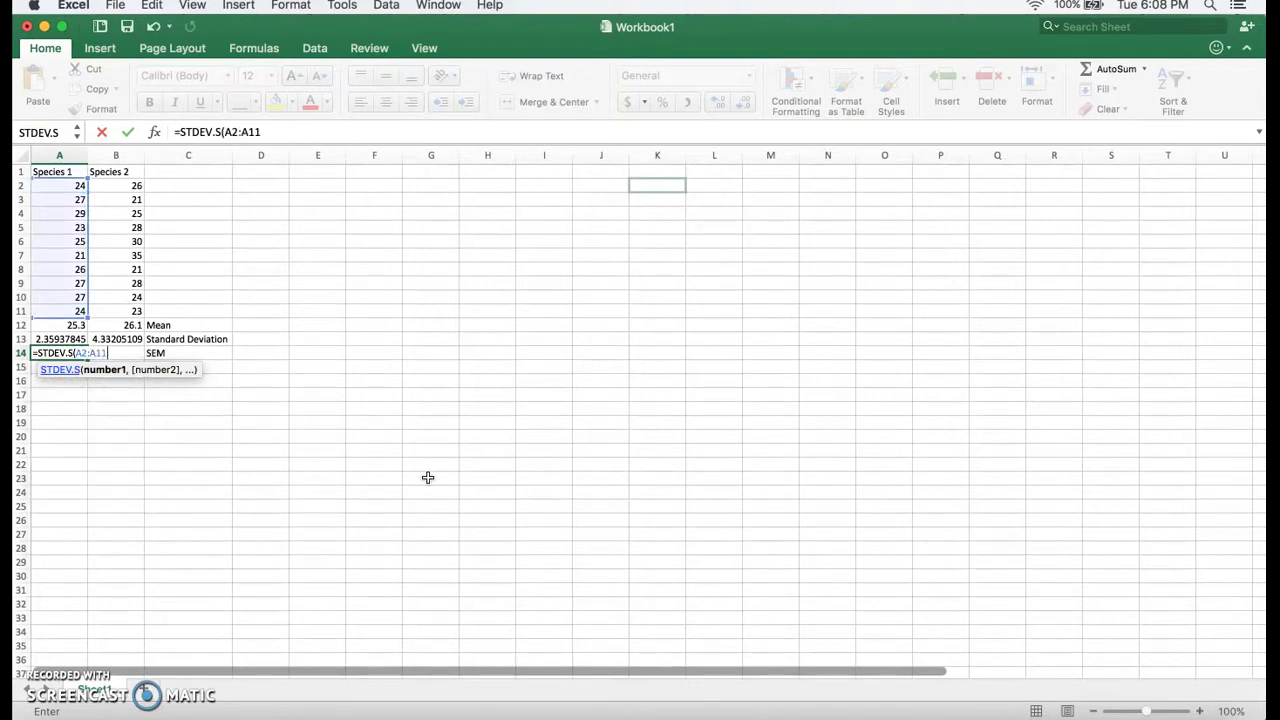
type(")")
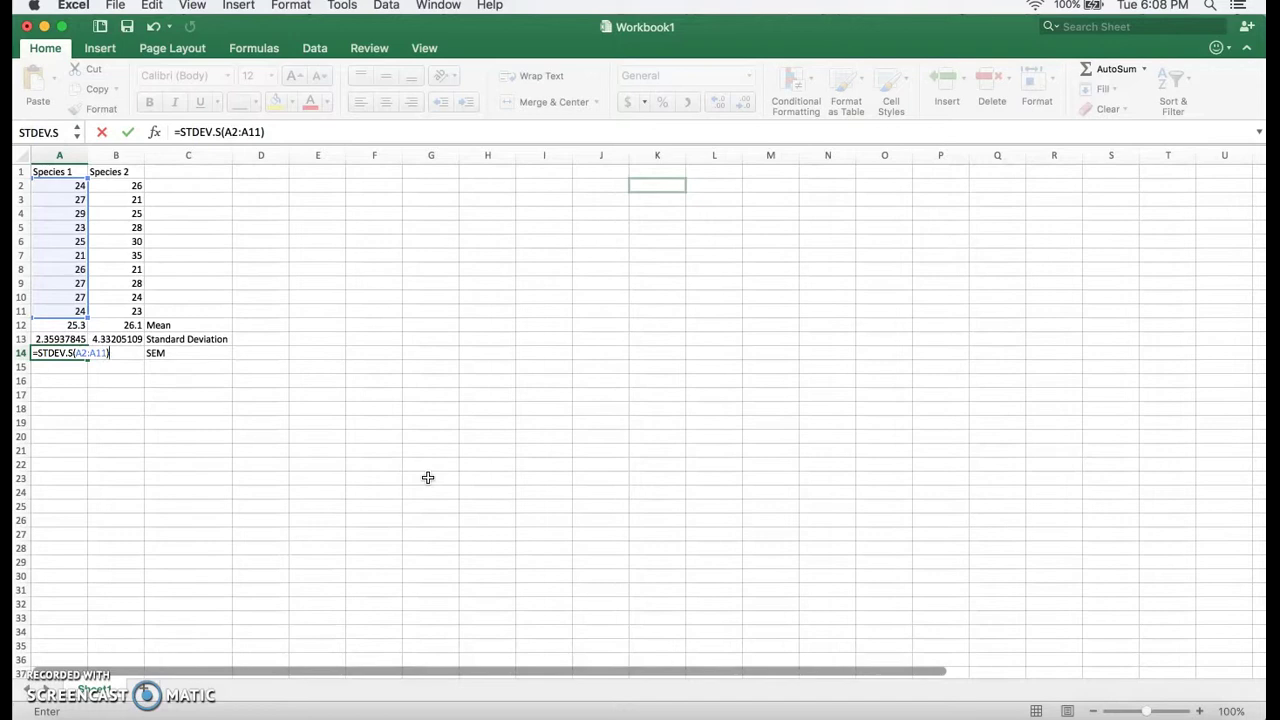
type("/SQ")
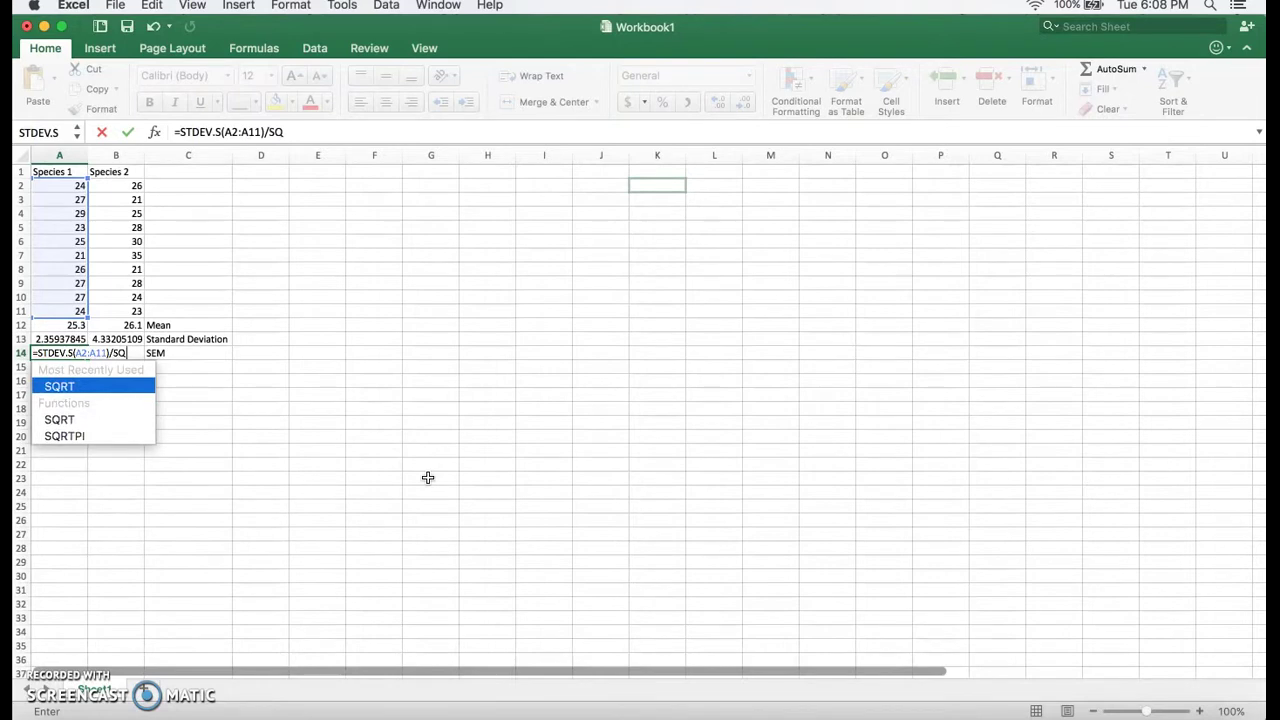
type("RT(COU")
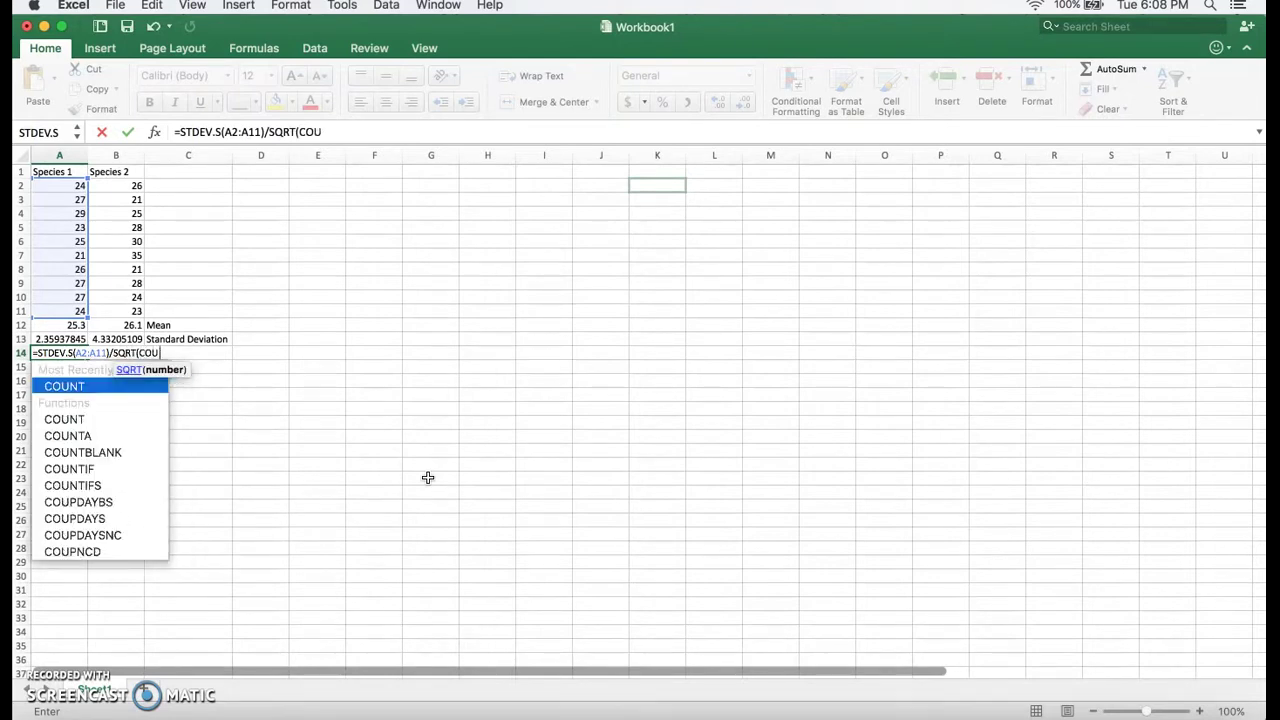
type("NT(")
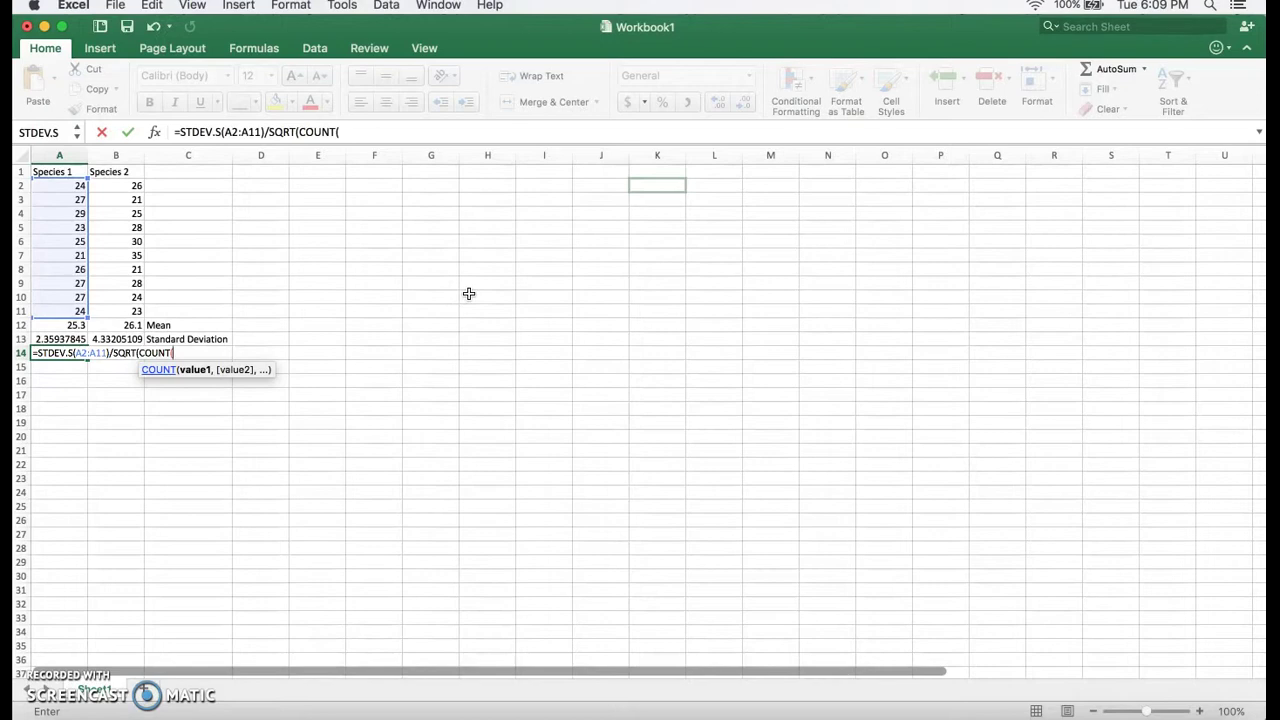
type("A2:A11")
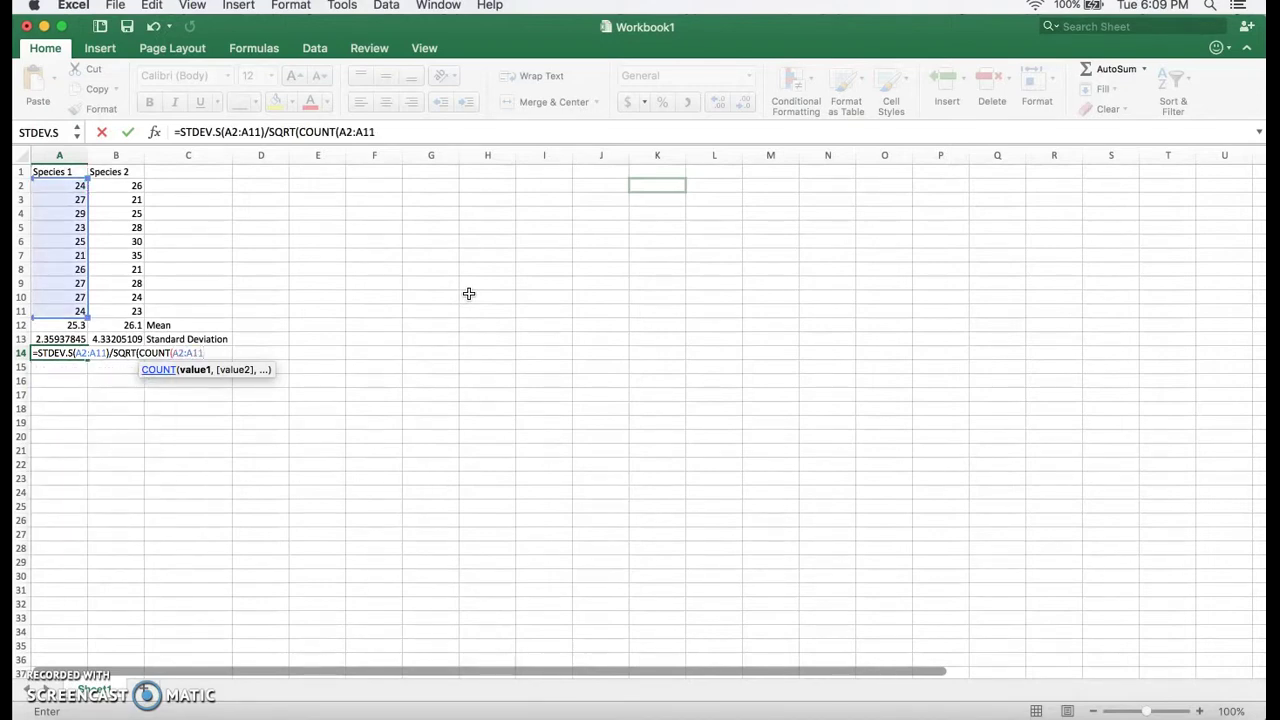
type("))")
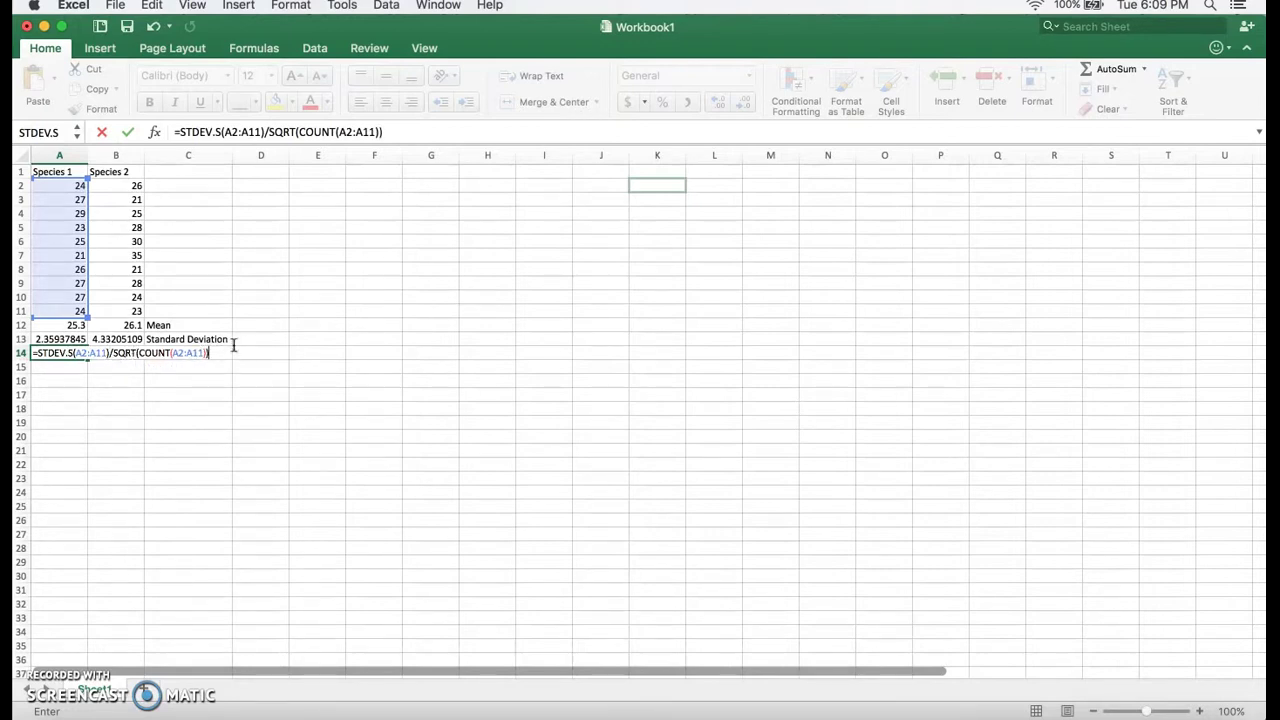
key("Return")
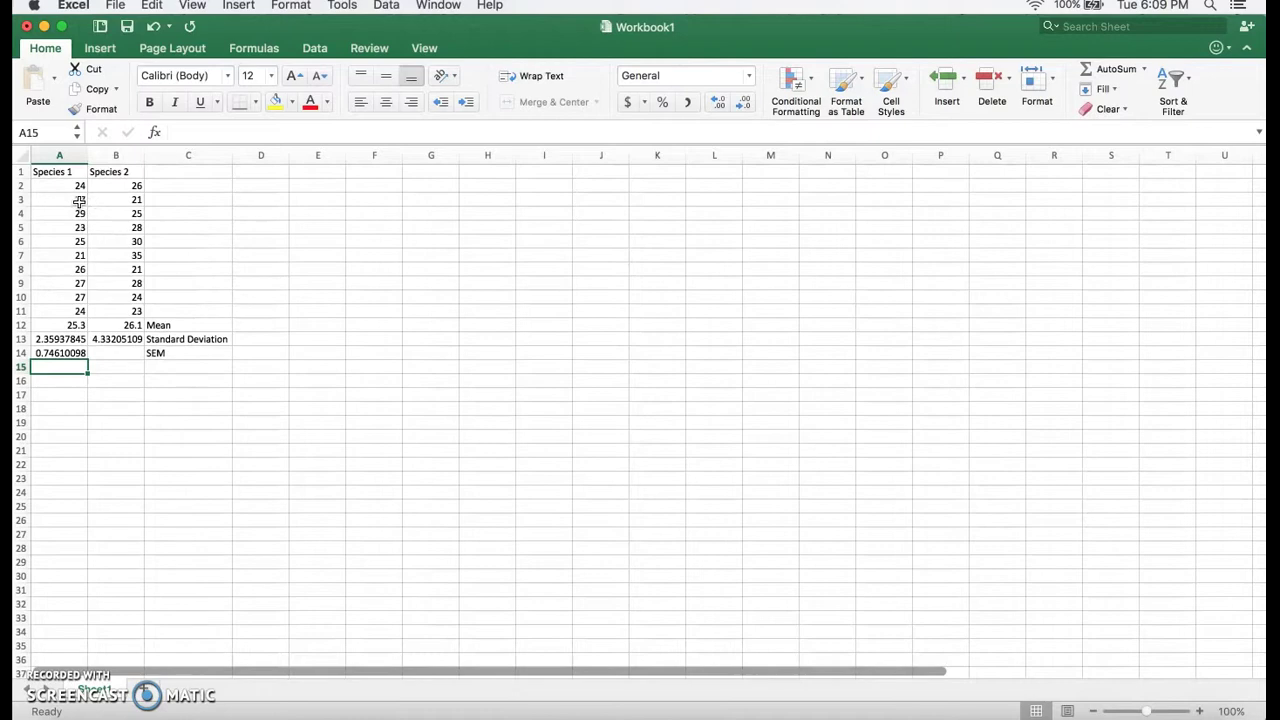
- Calculate the Species 2 standard error of the mean in cell B14 with the formula =STDEV.S(B2:B11)/SQRT(COUNT(B2:B11))
left_click(118, 354)
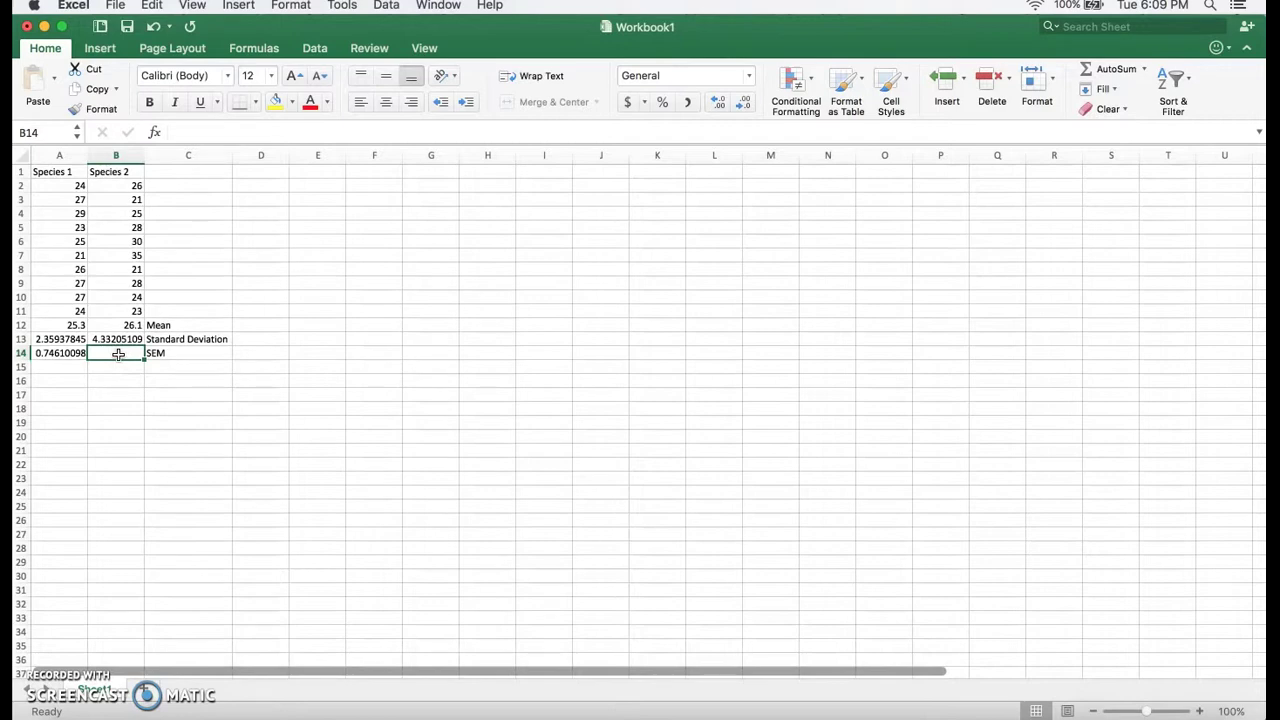
type("=")
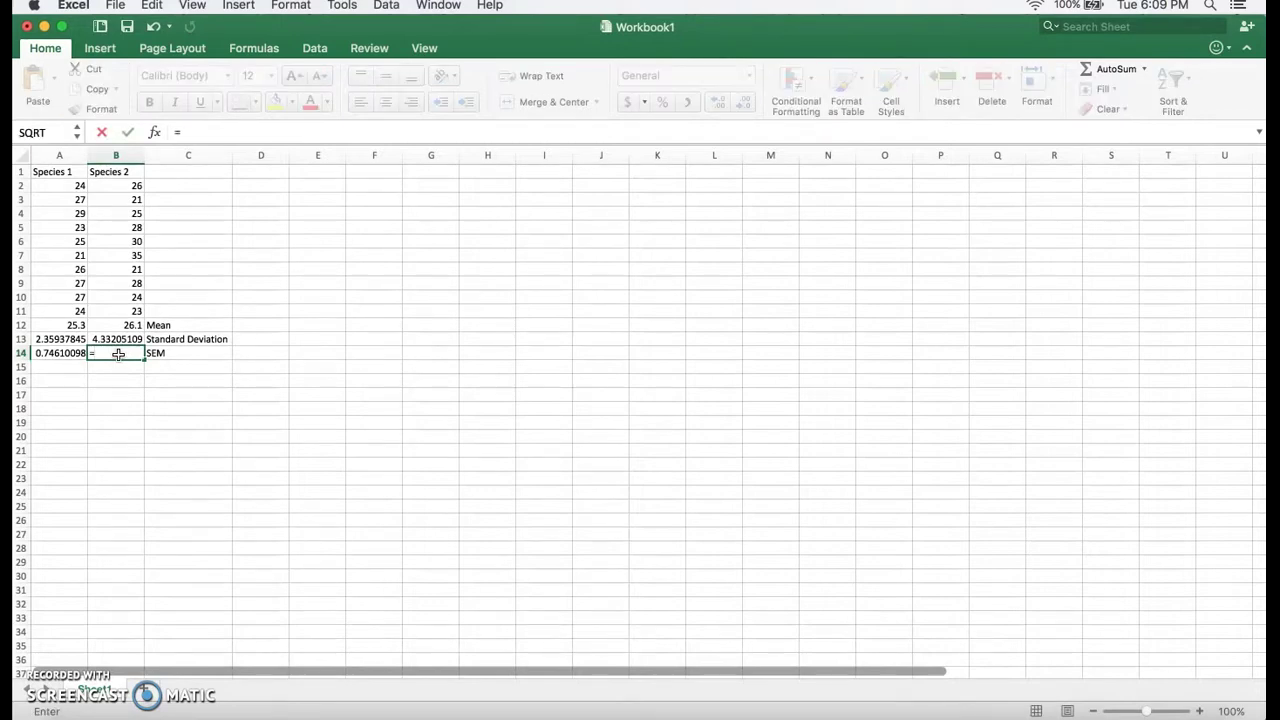
type("ST")
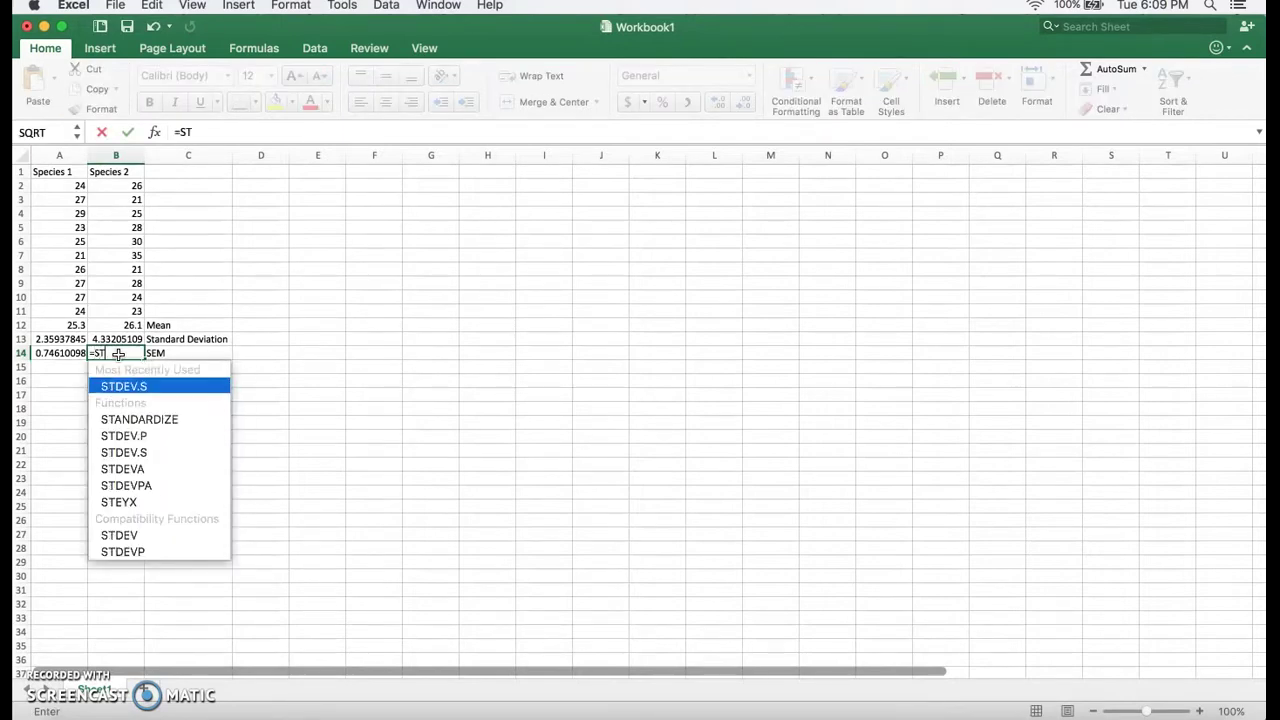
type("DEV.S")
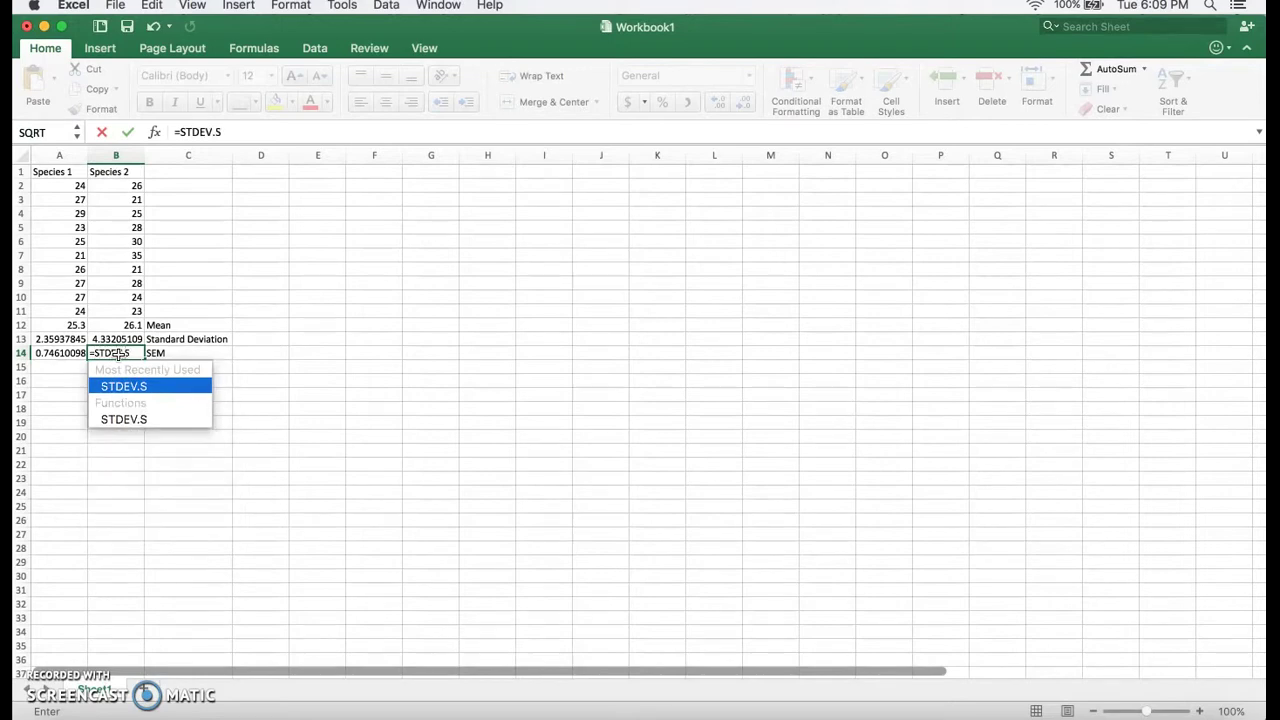
type("(")
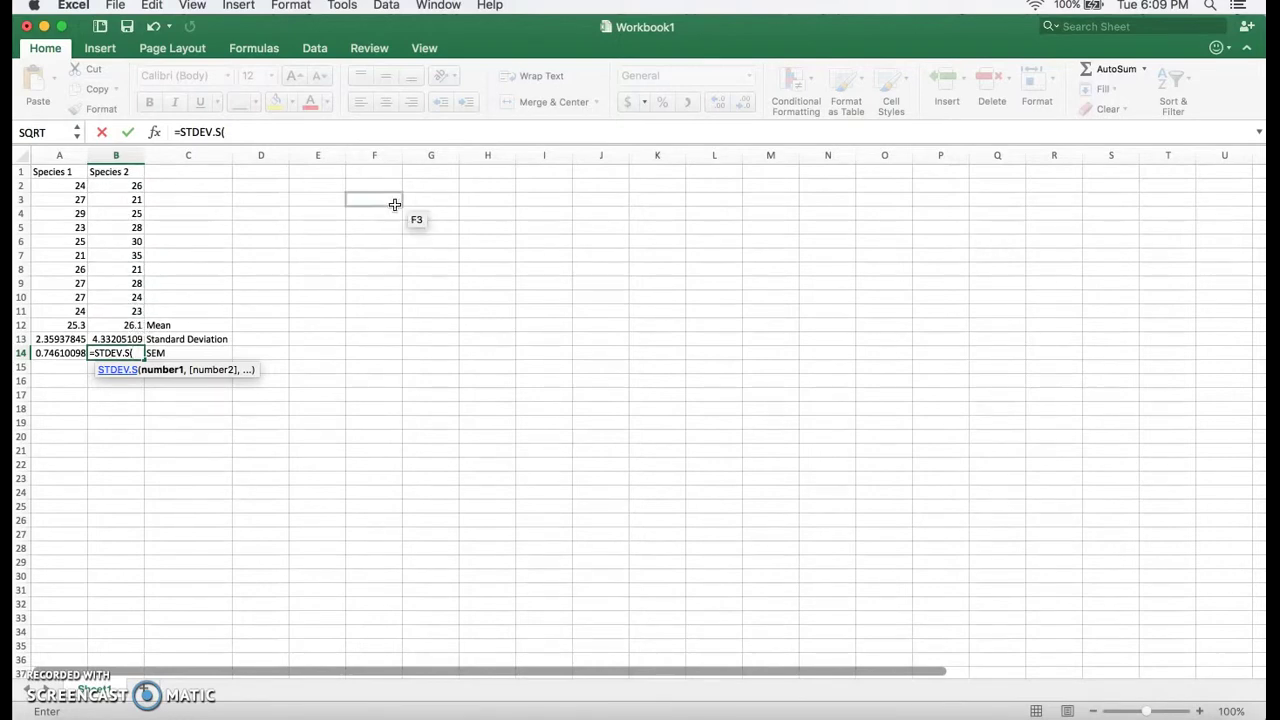
type("B2")
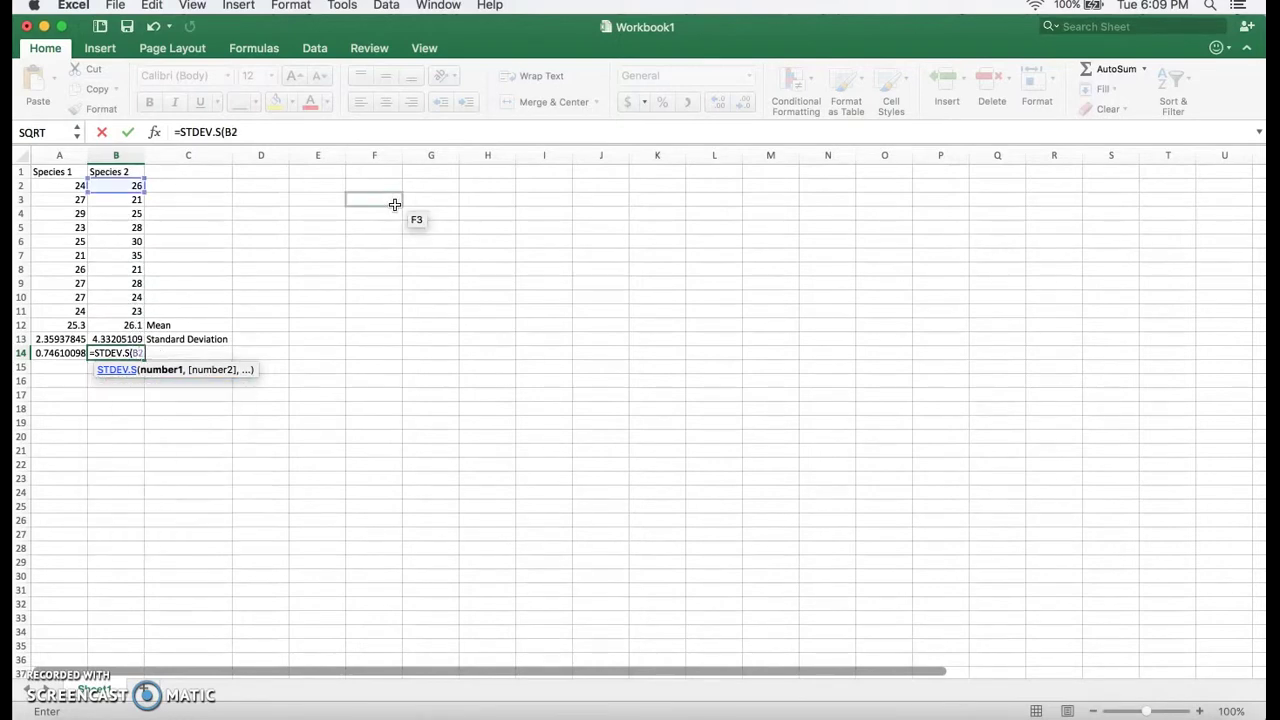
type(":B11)")
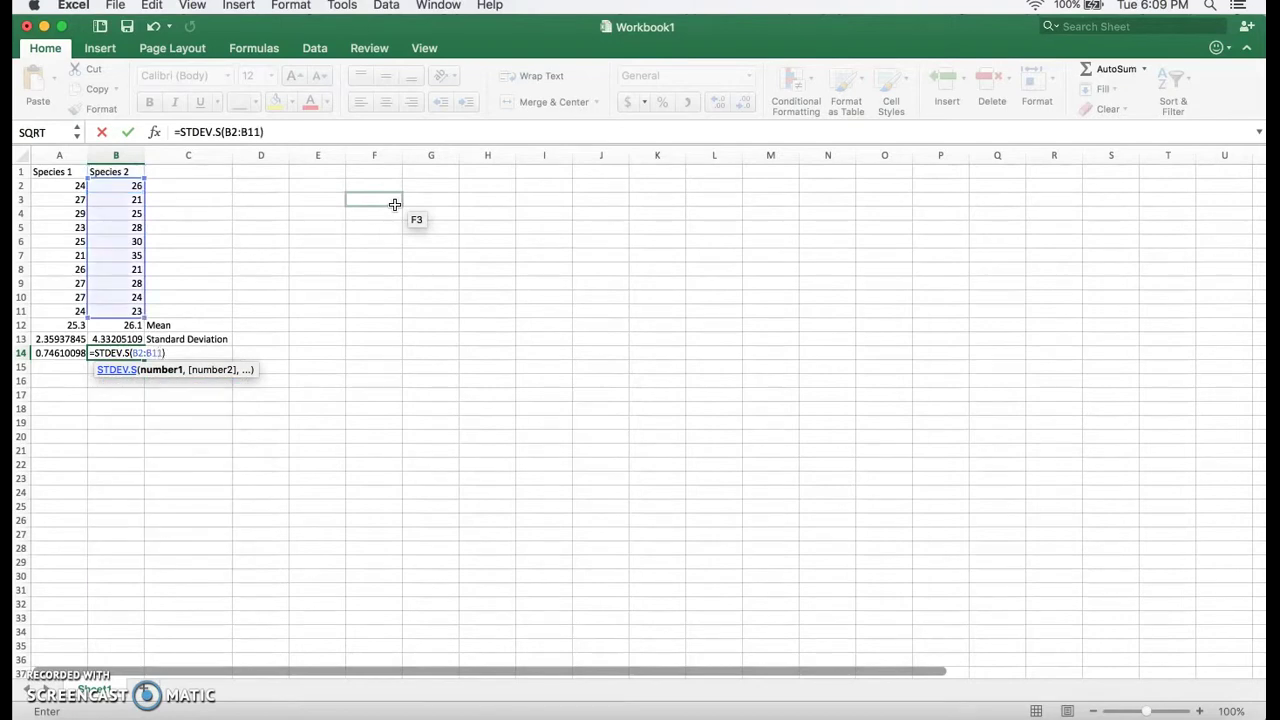
type("/")
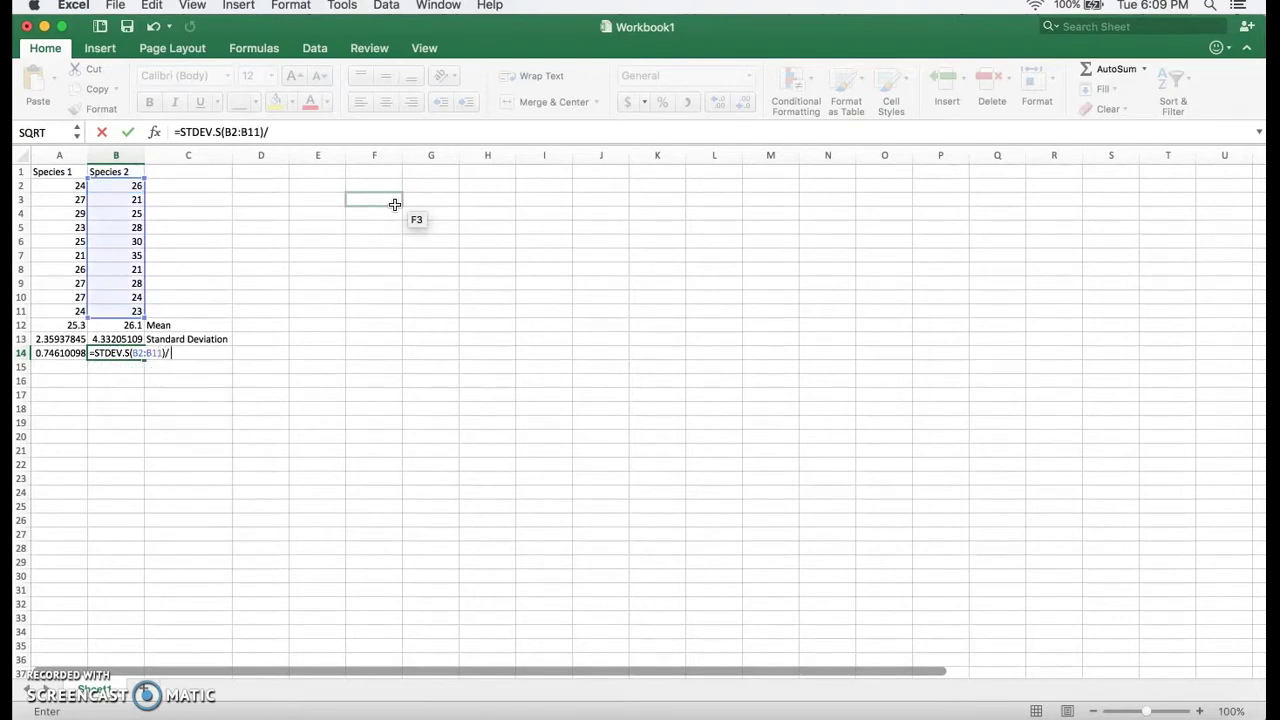
type("SQR")
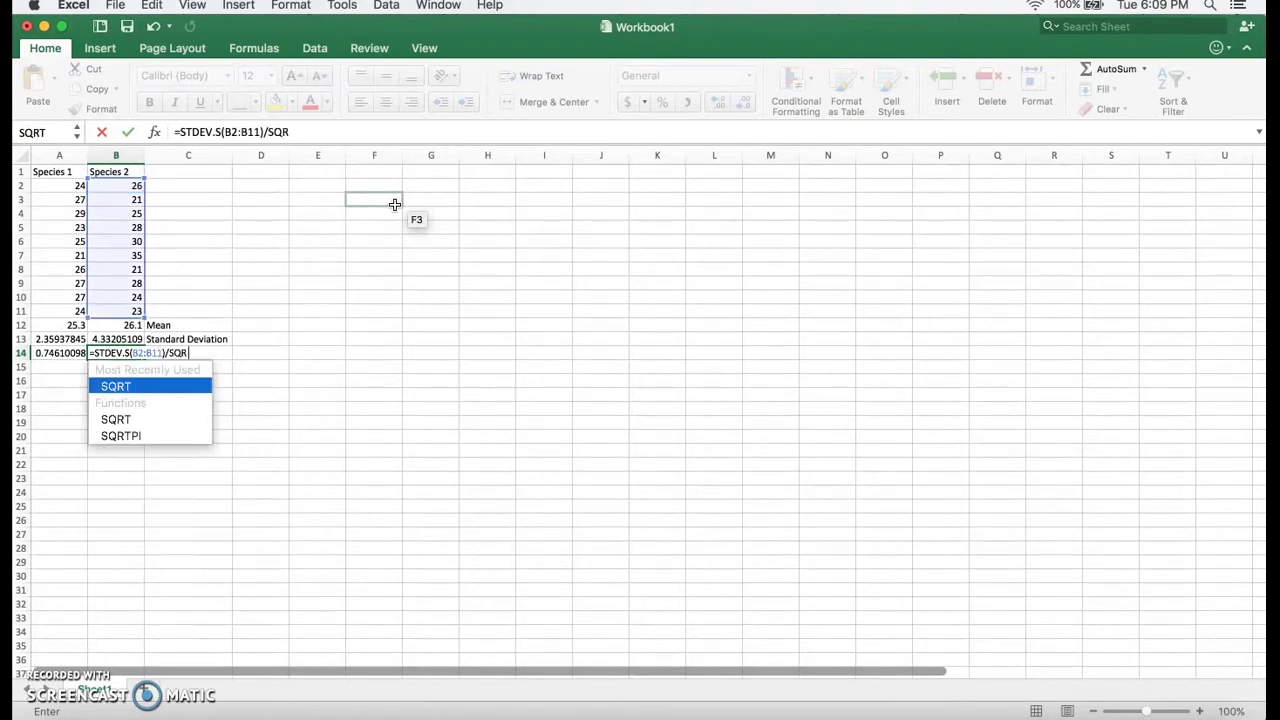
type("T(")
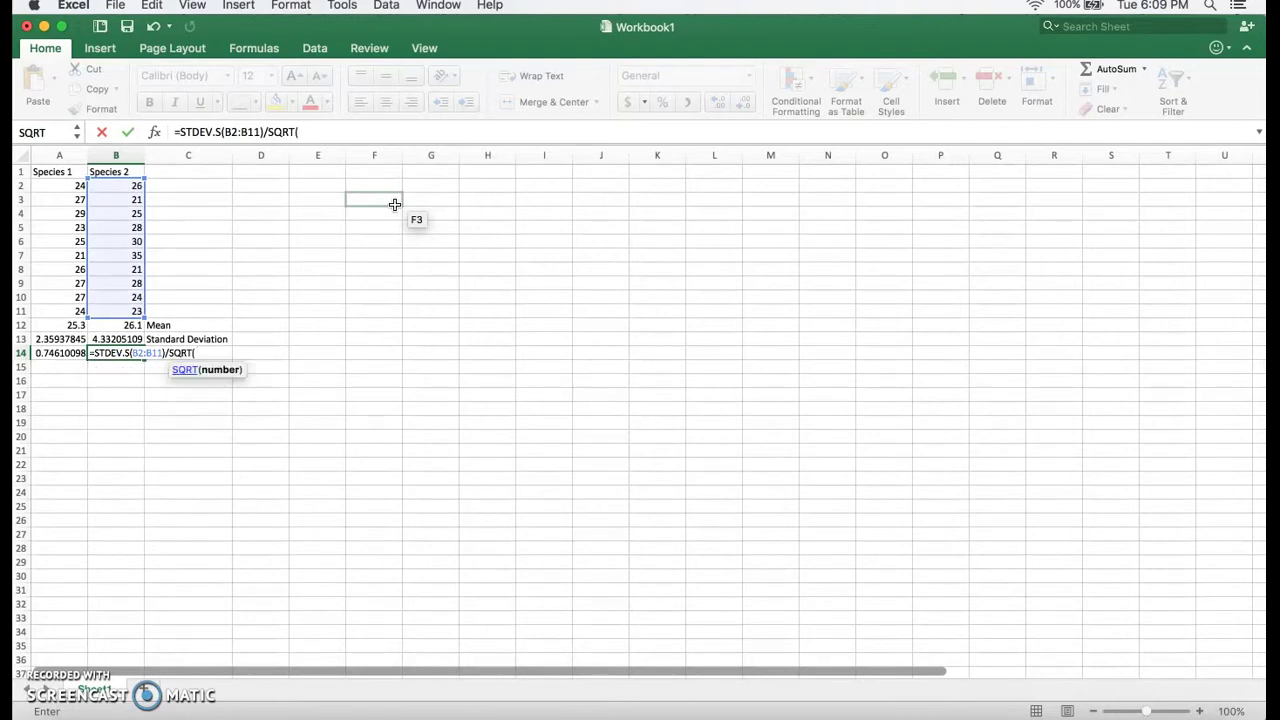
type("COUNT")
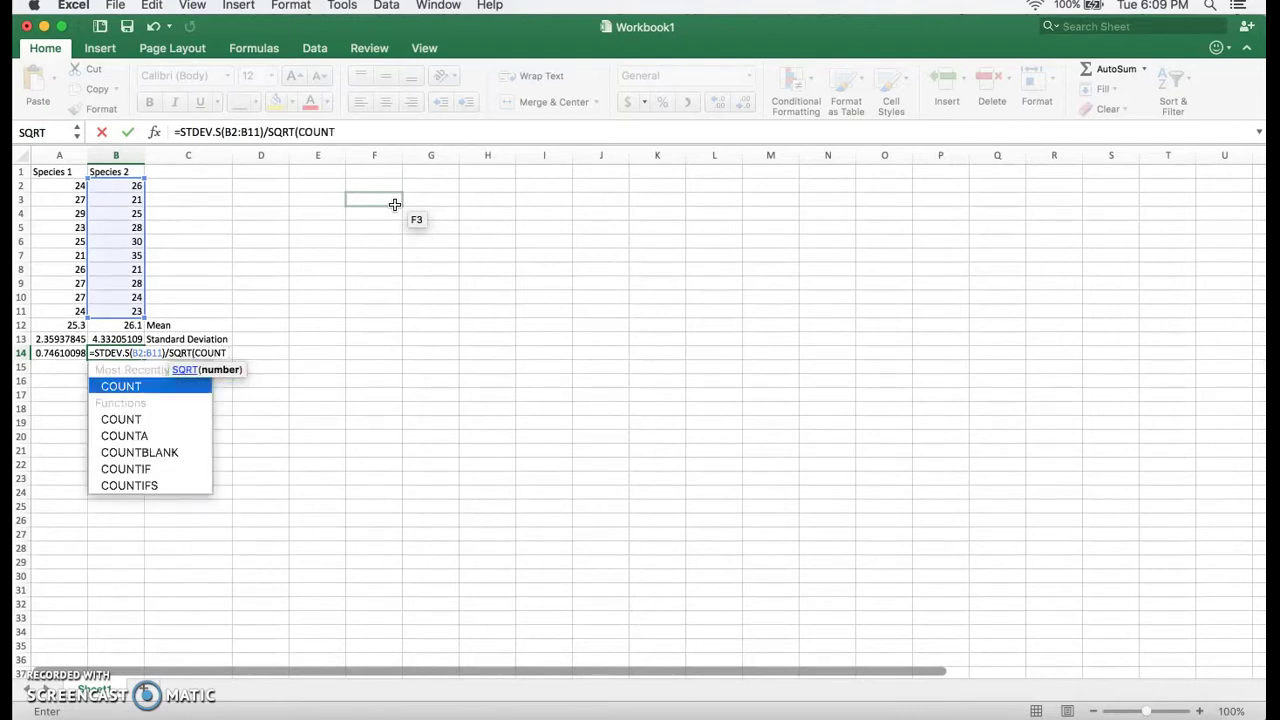
type("(")
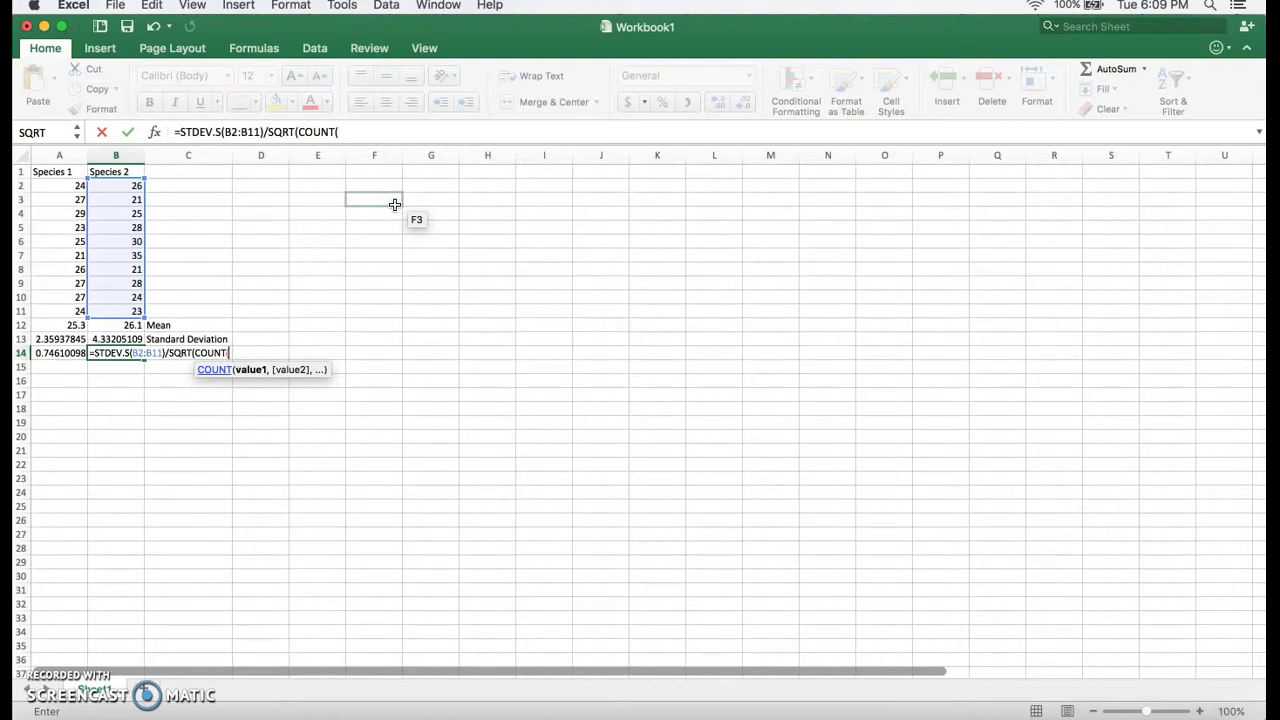
type("B2:B11")
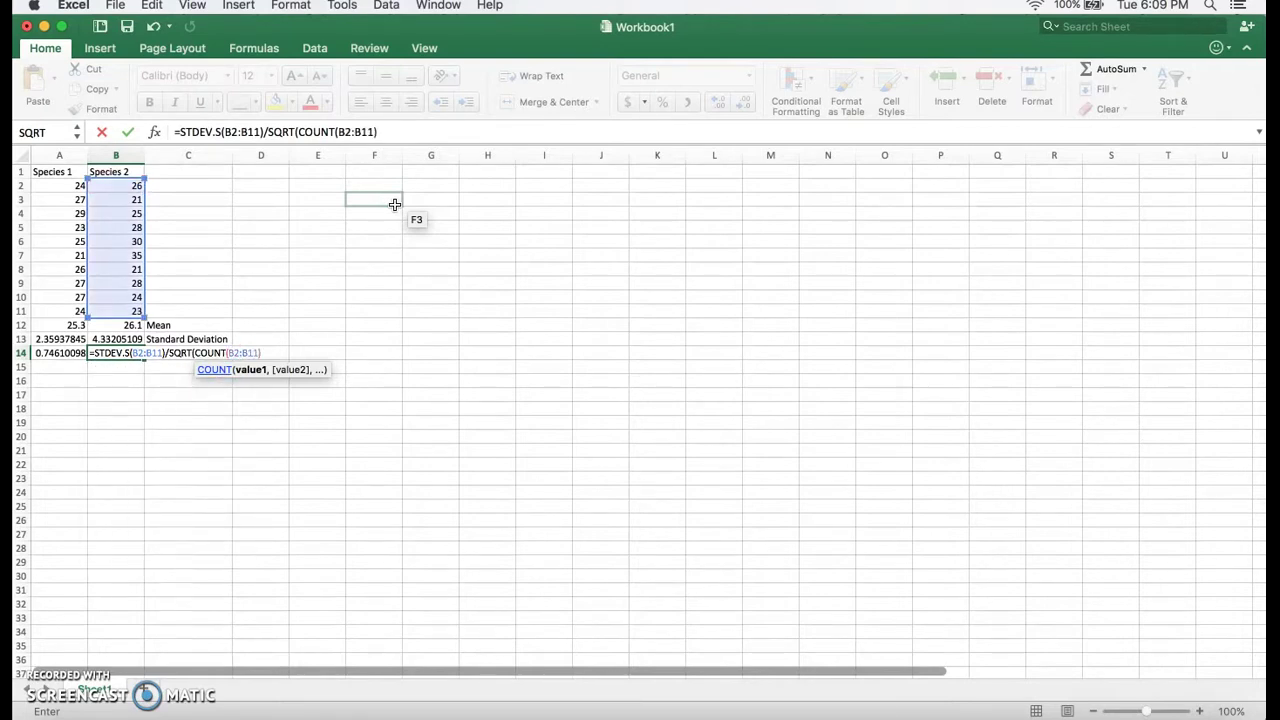
type(")")
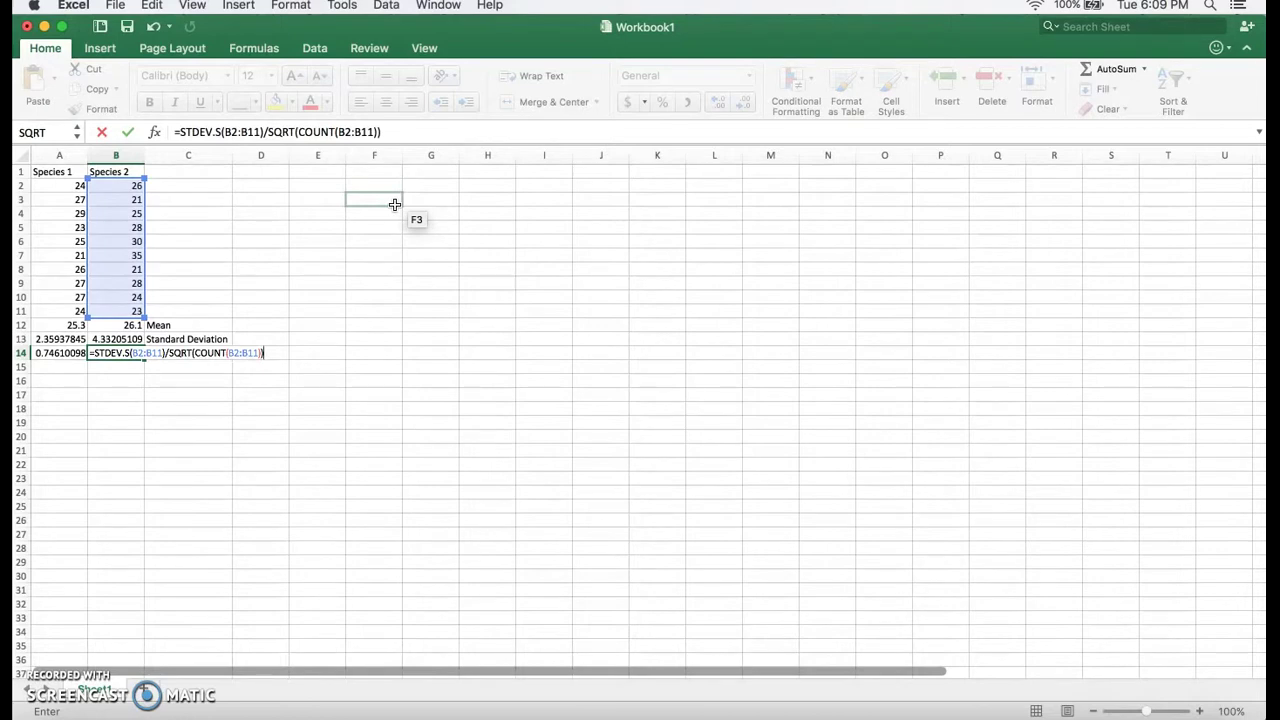
key("Return")
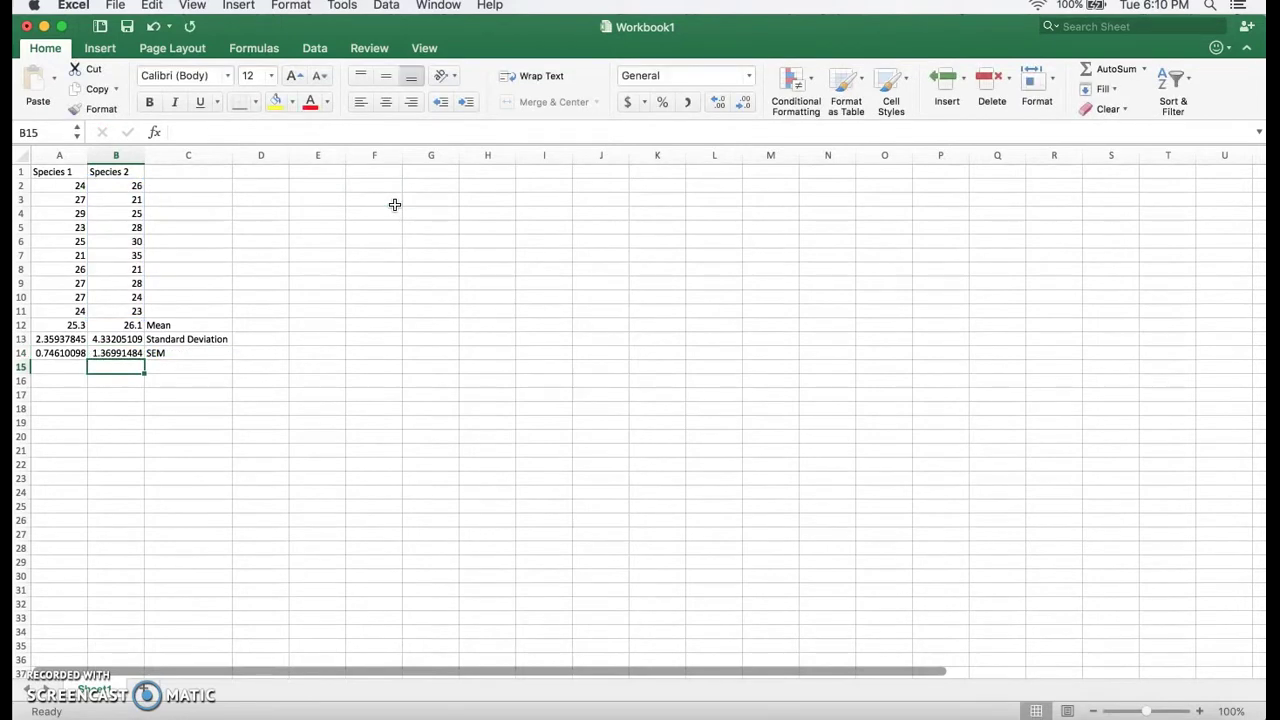